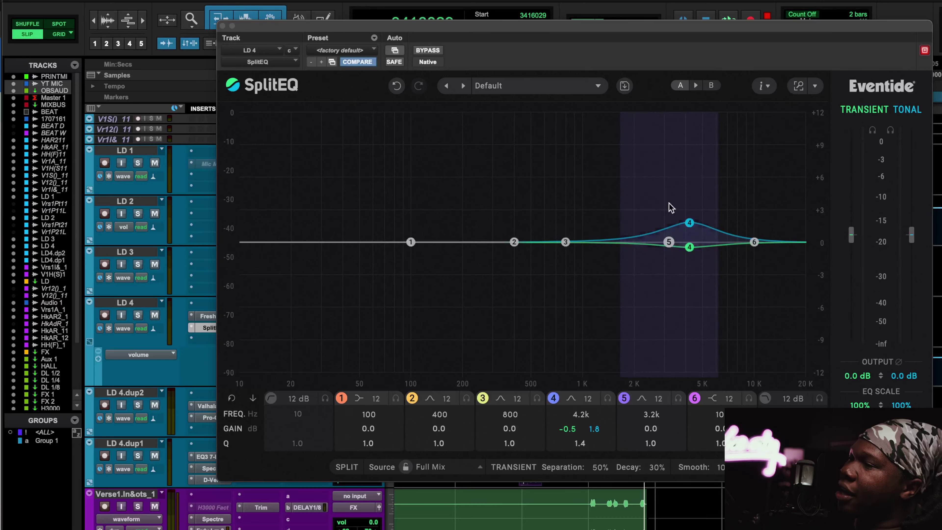
Close the LD 4 track's SplitEQ window and look over the mix bus, beat and lead vocal tracks
left_click(223, 25)
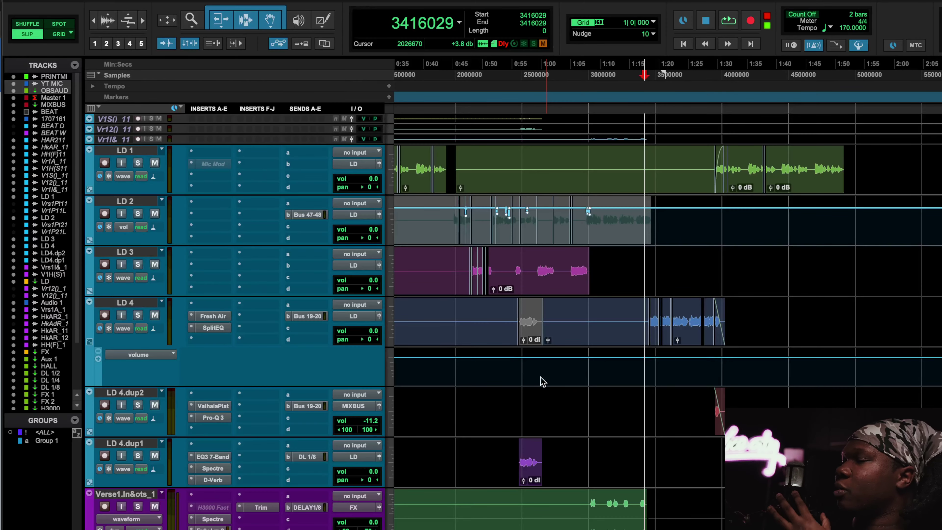
scroll(557, 392, "up", 10)
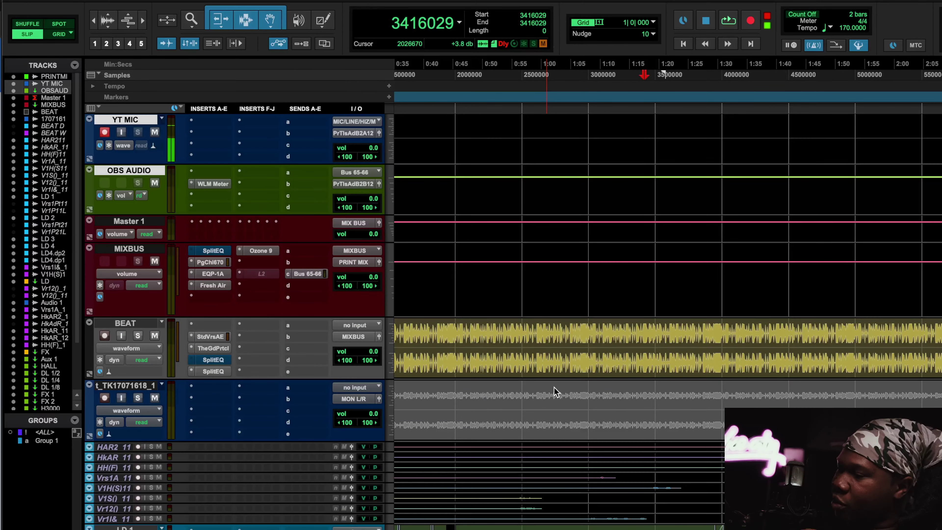
scroll(556, 392, "left", 3)
scroll(557, 391, "down", 5)
scroll(556, 392, "up", 3)
scroll(564, 389, "down", 5)
scroll(571, 386, "left", 2)
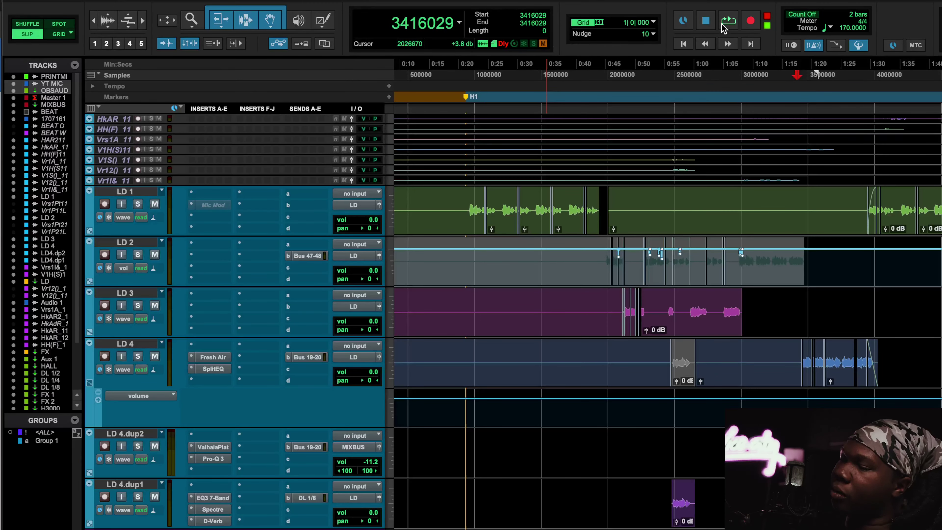
Play the song from the current cursor position through the LD 4 and LD 1 vocal parts, and stop playback
left_click(728, 23)
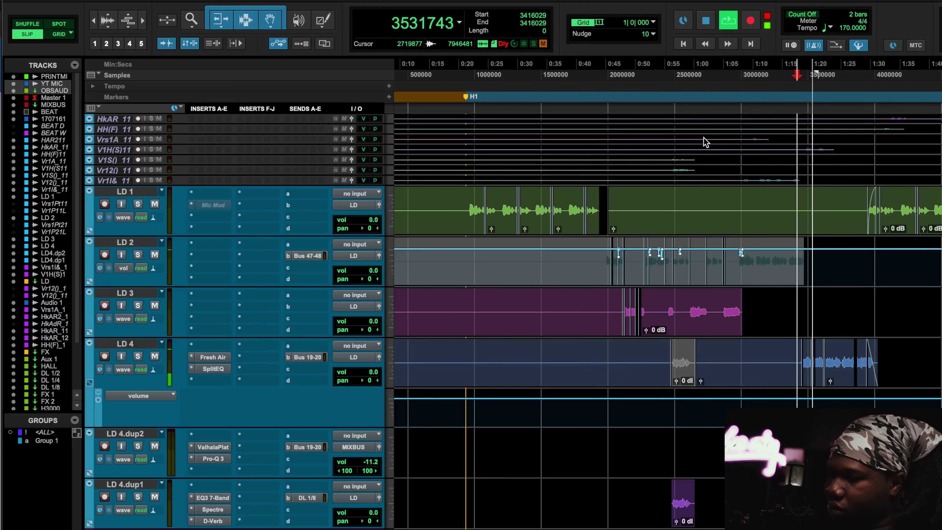
key("XF86MonBrightnessUp")
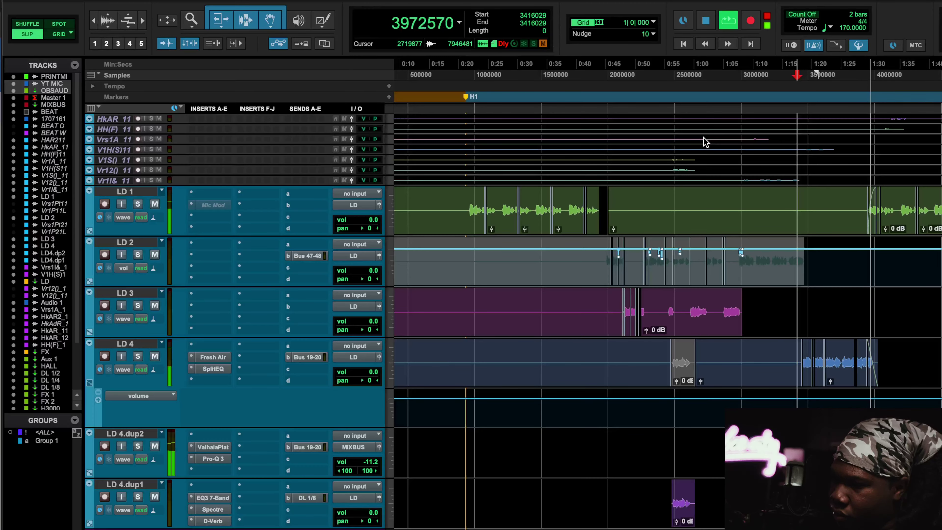
scroll(705, 141, "up", 1)
scroll(705, 142, "up", 3)
scroll(705, 141, "down", 2)
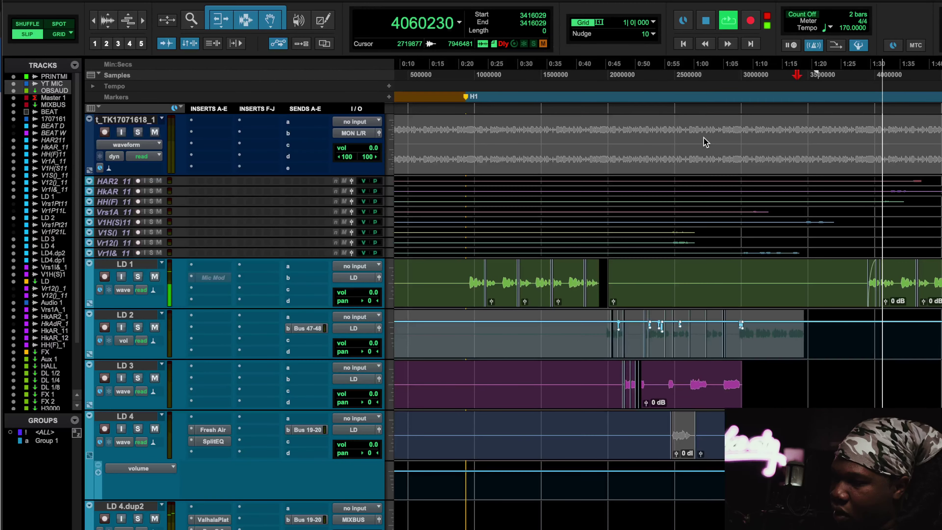
scroll(705, 141, "up", 2)
key("space")
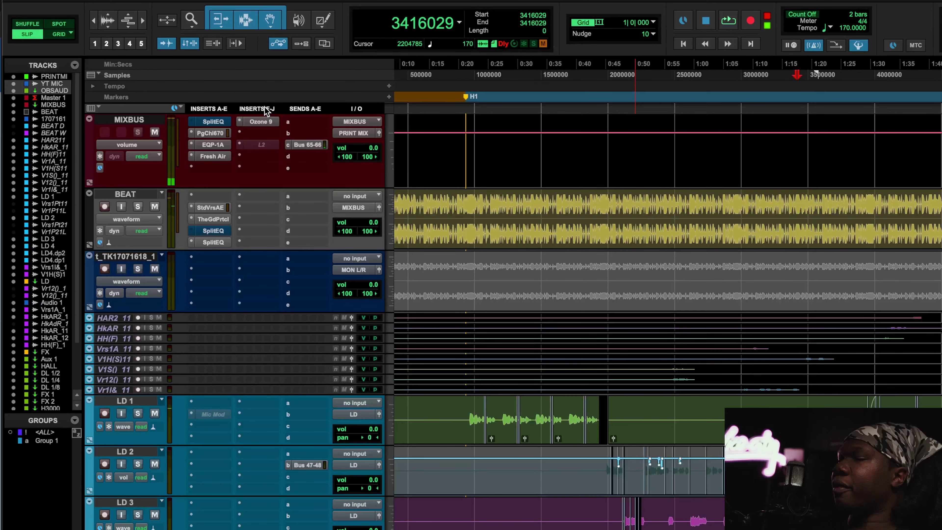
key("XF86MonBrightnessDown")
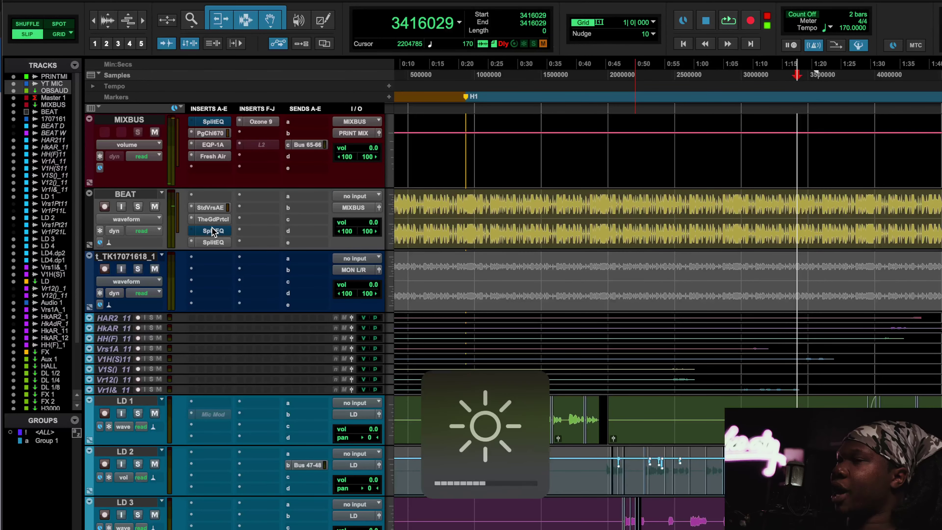
Inspect the EQ curve of the bypassed SplitEQ in insert slot d of the BEAT track
left_click(213, 231)
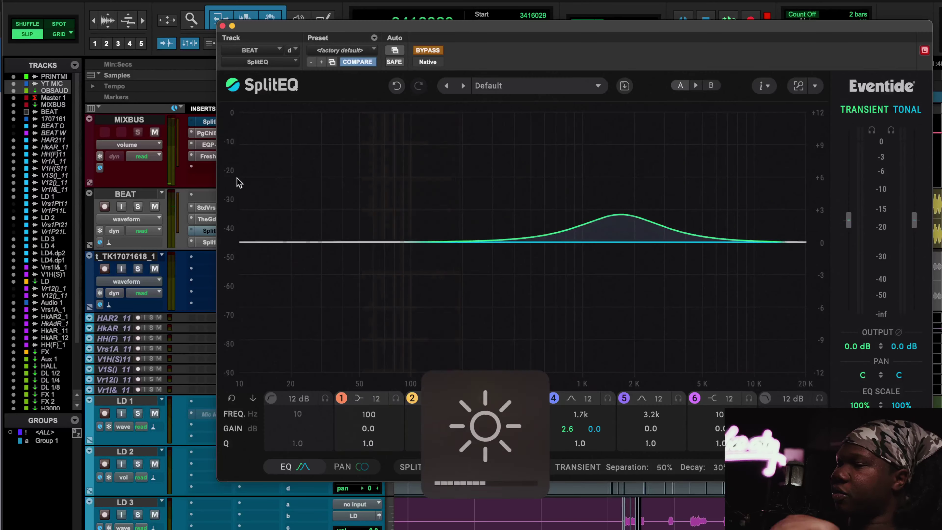
left_click(222, 25)
scroll(750, 254, "left", 5)
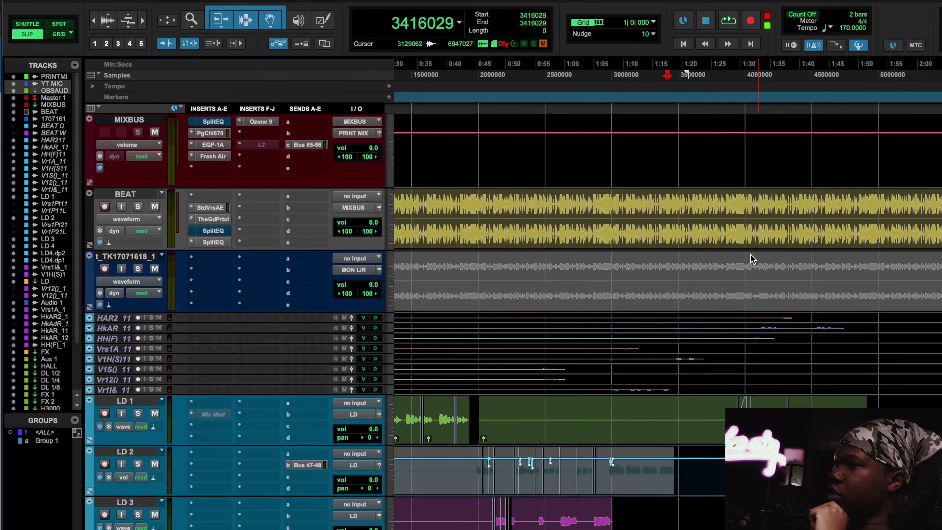
scroll(751, 257, "left", 2)
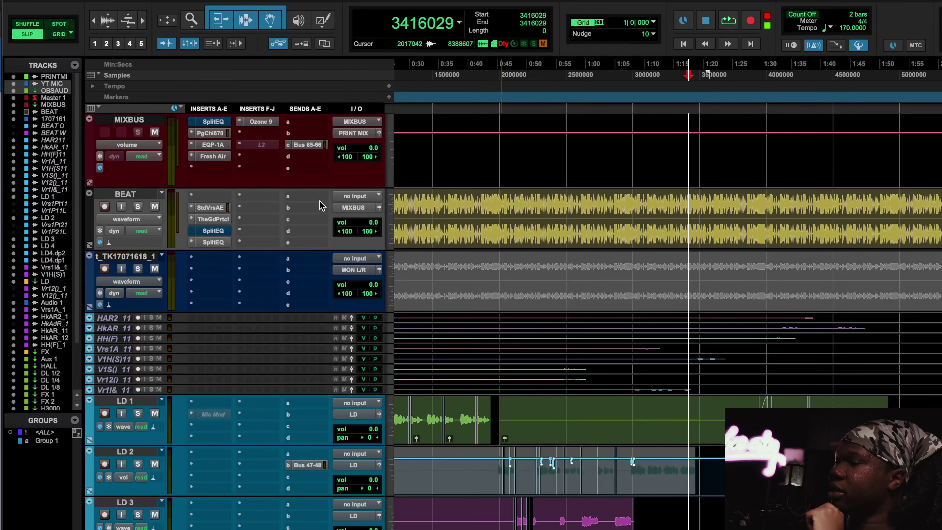
left_click(222, 227)
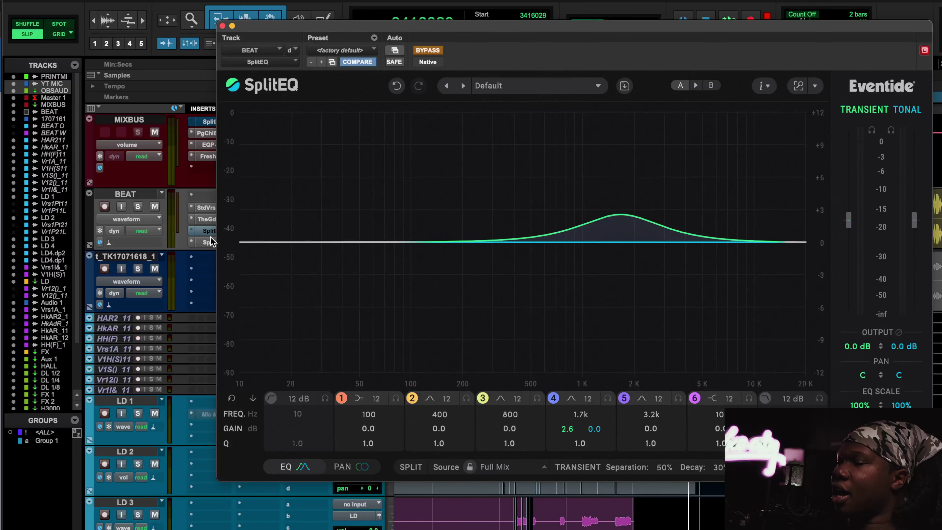
Reset the SplitEQ in insert slot e of the BEAT track to its factory default and shift band 2 to 388 Hz
left_click(209, 241)
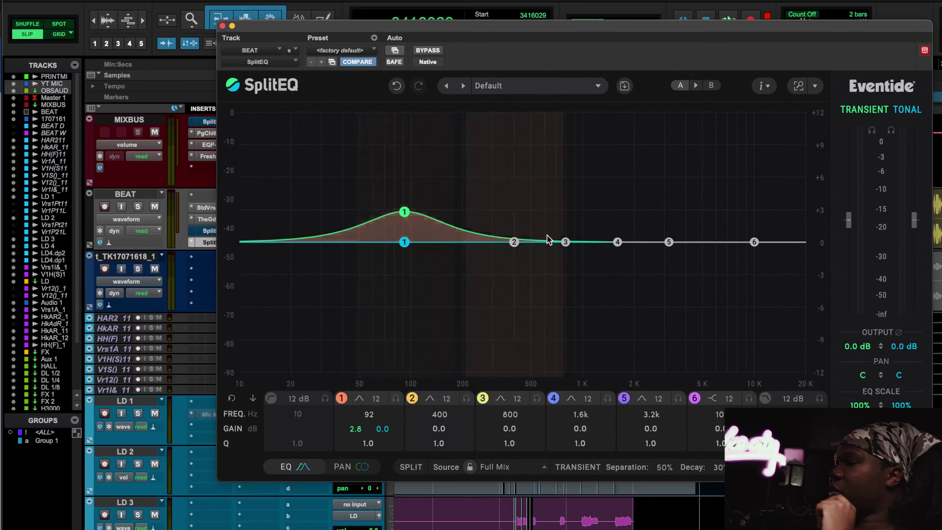
left_click(359, 50)
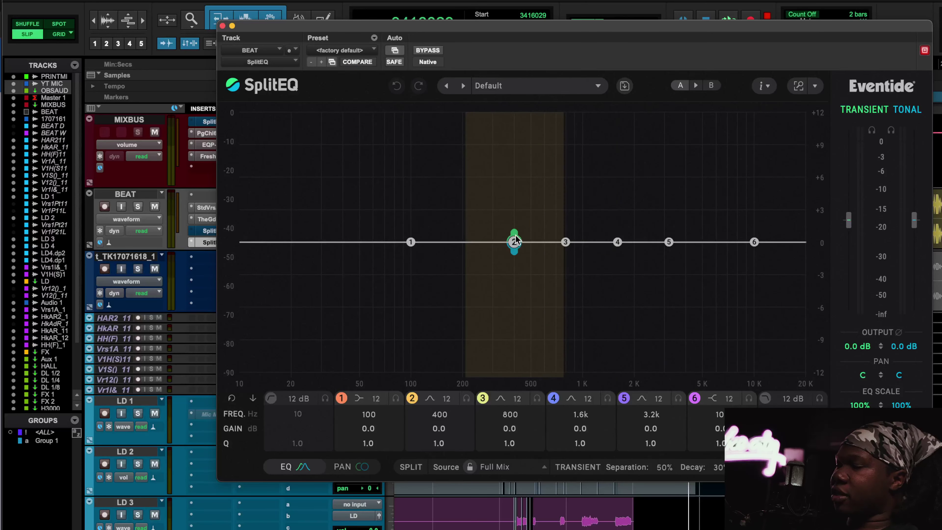
mouse_move(515, 240)
left_mouse_down()
mouse_move(516, 196)
mouse_move(515, 243)
left_mouse_up()
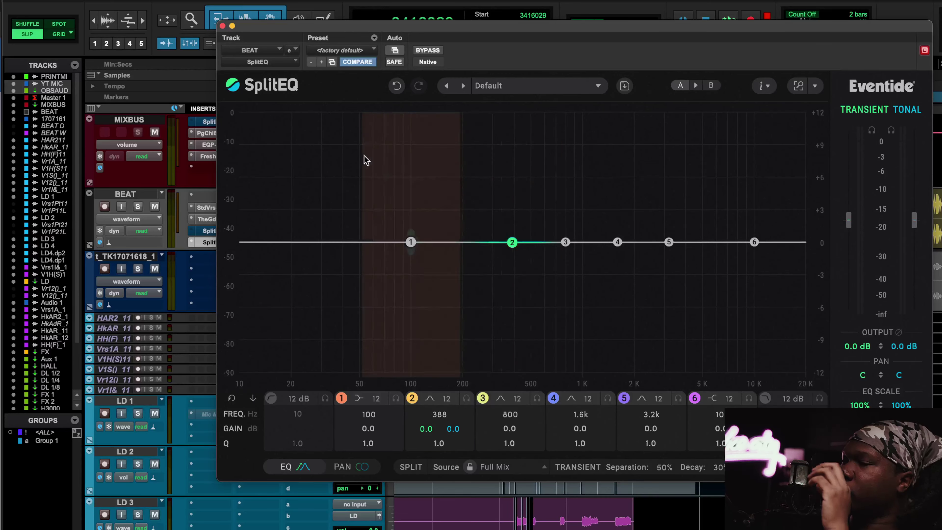
left_click(222, 26)
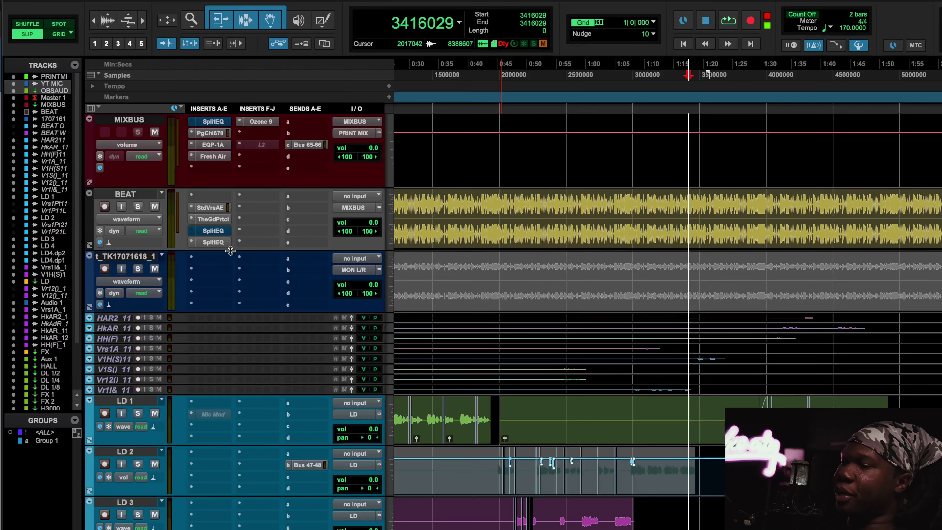
During playback with BEAT and the EQ's transient signal soloed, boost band 2's transient gain by 3.2 dB at 93 Hz in slot e's SplitEQ
left_click(227, 244)
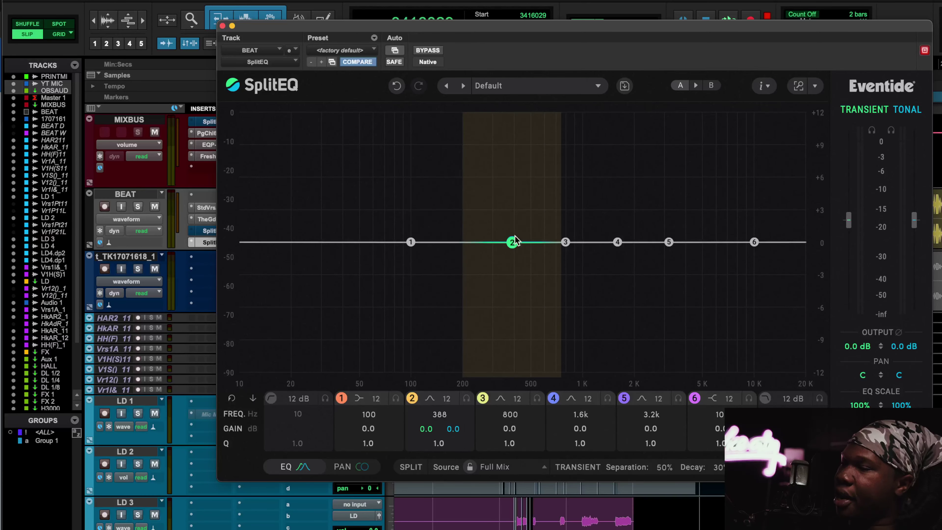
left_click_drag(511, 243, 508, 189)
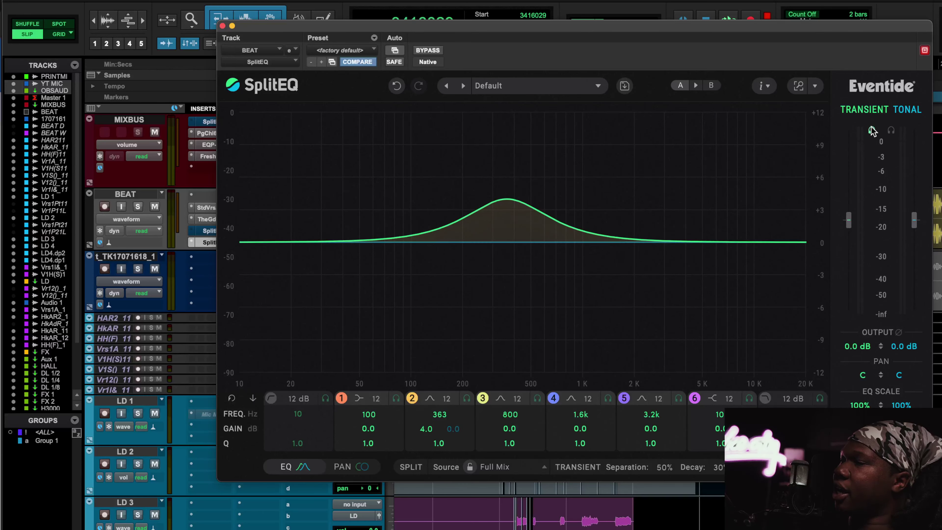
key("space")
left_click_drag(508, 199, 405, 180)
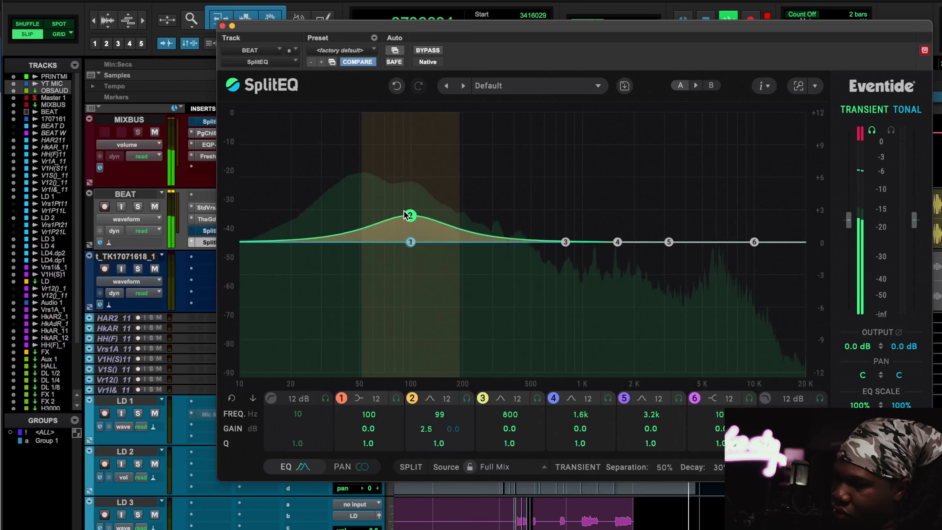
left_click(138, 207)
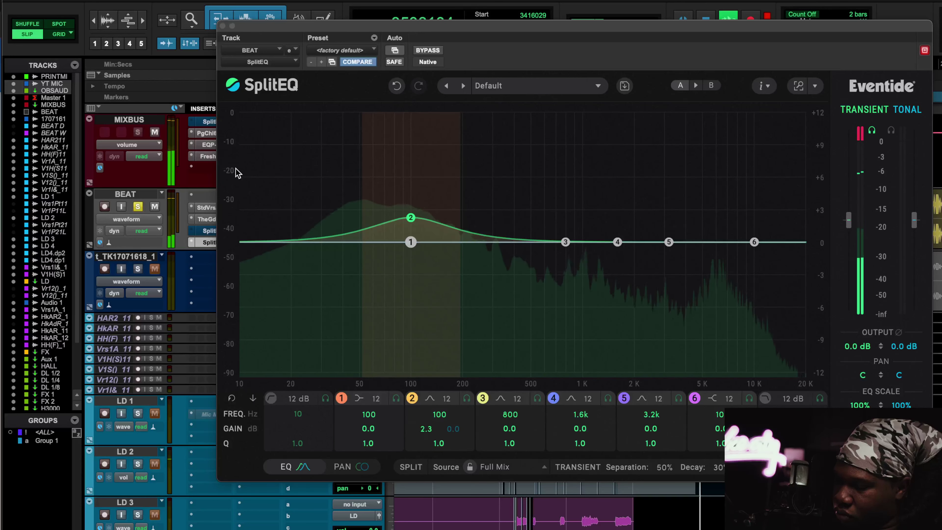
mouse_move(412, 224)
left_mouse_down()
mouse_move(413, 189)
mouse_move(340, 126)
mouse_move(428, 141)
mouse_move(406, 213)
left_mouse_up()
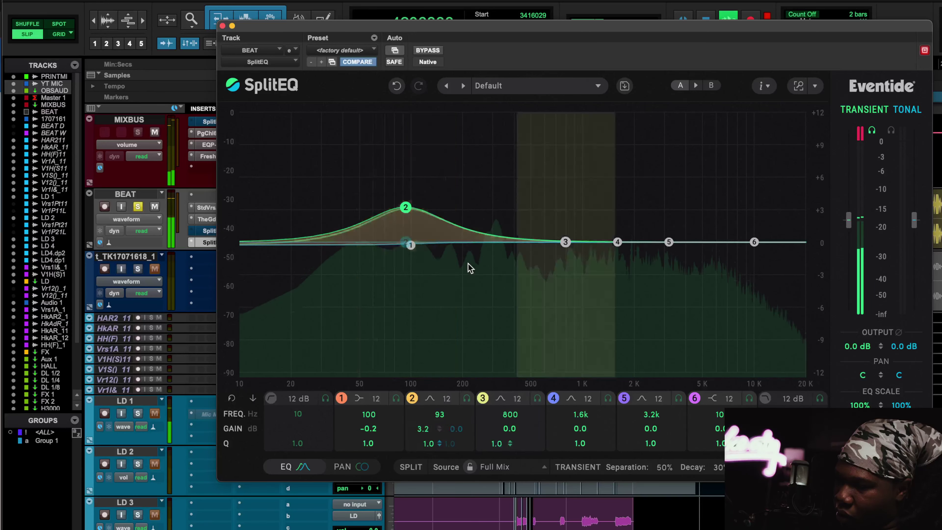
Compare the beat with this SplitEQ bypassed and enabled, and reset band 1's gain to 0.0 dB
left_click(430, 50)
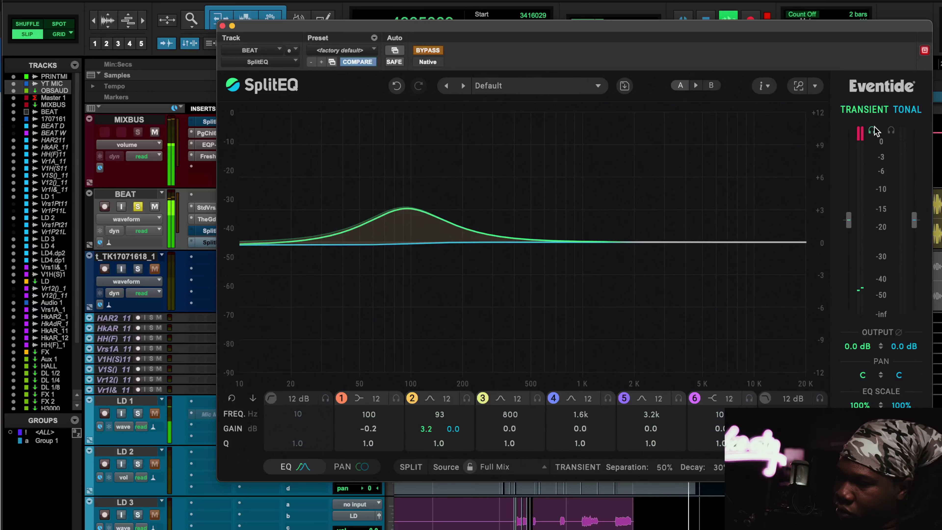
left_click(429, 50)
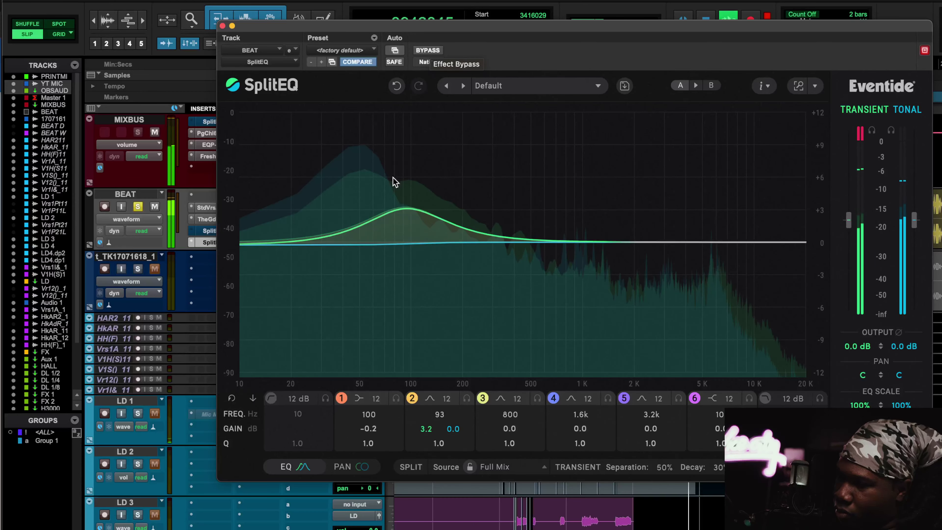
double_click(353, 430)
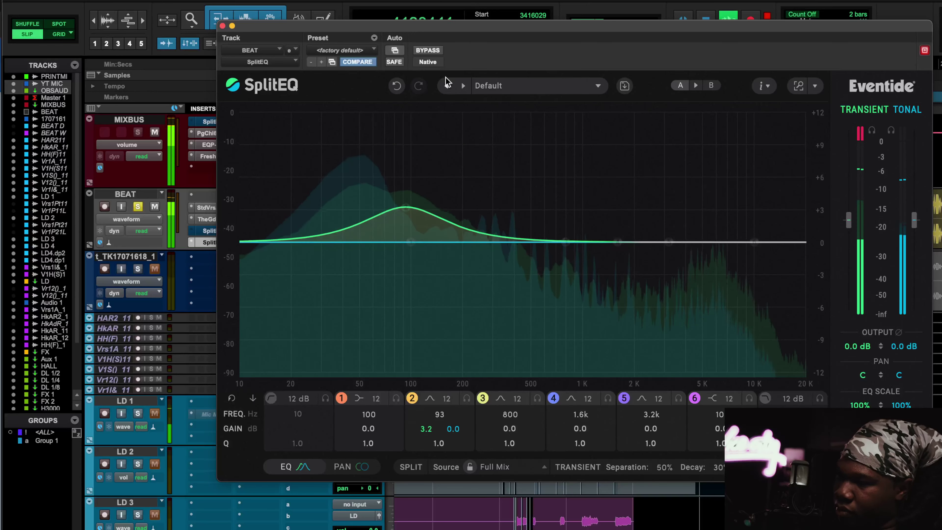
Bypass and re-enable the transient low-end boost once more while listening to the beat, and stop playback
left_click(428, 50)
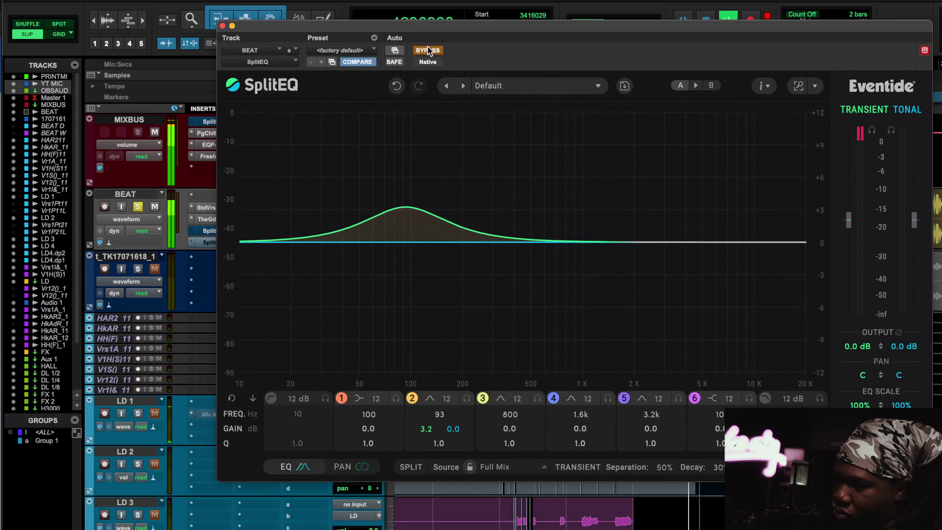
left_click(428, 50)
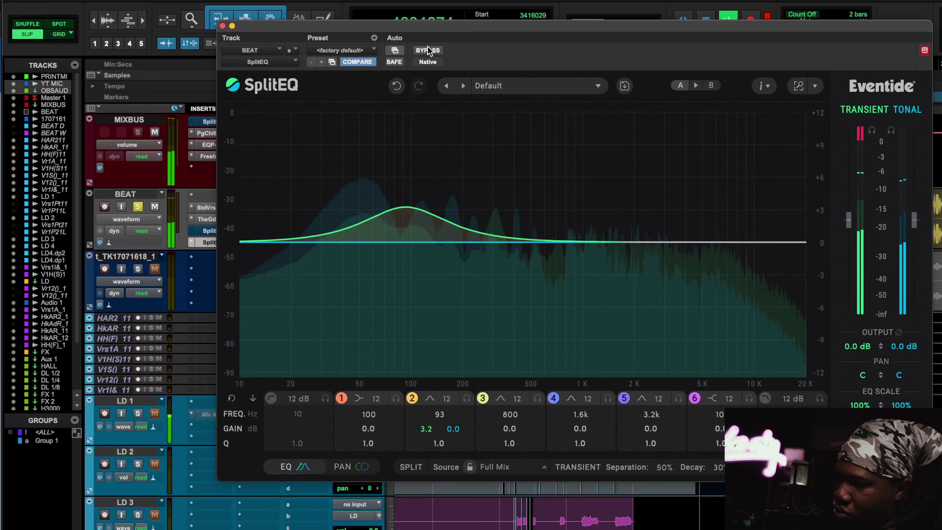
key("space")
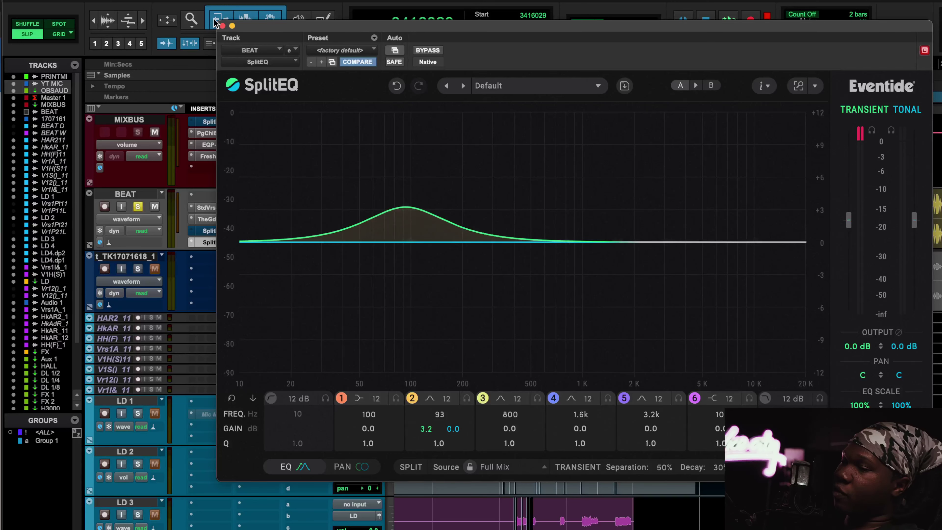
Review the curves of both SplitEQ inserts on the BEAT track and leave both bypassed
left_click(223, 26)
left_click(218, 242)
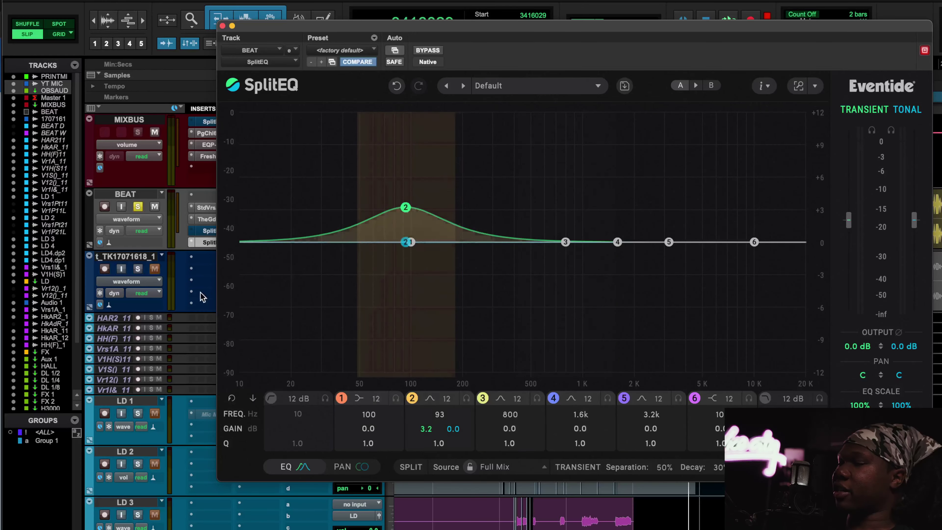
left_click(209, 232)
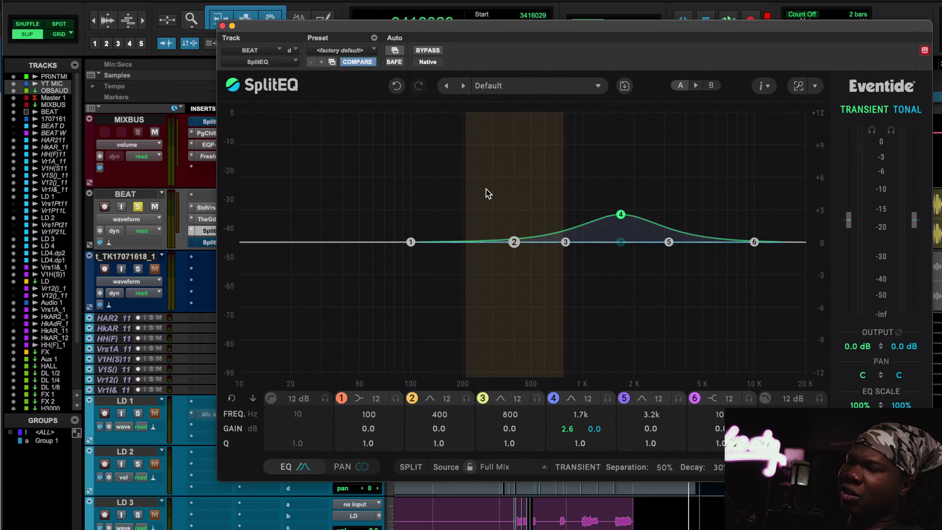
left_click(222, 26)
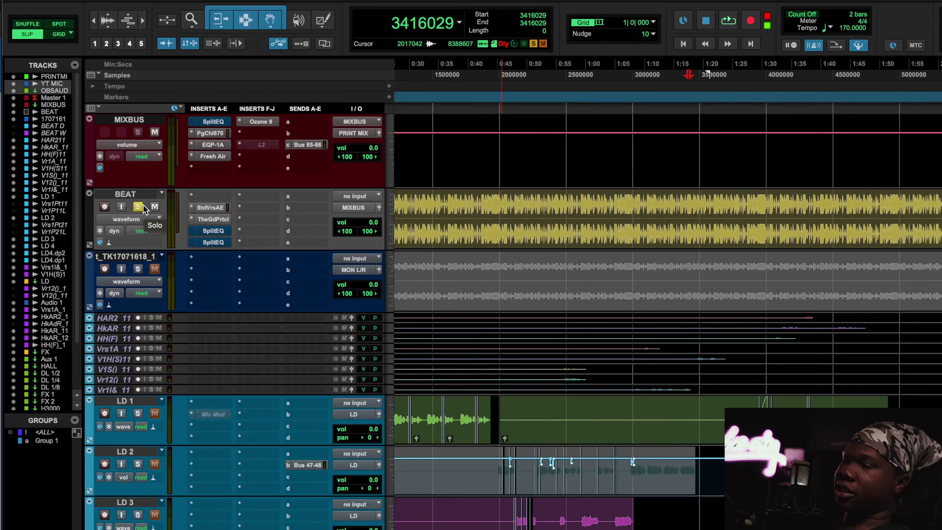
Open the SplitEQ on the LD 4 track and reposition its window so the transport controls are uncovered
scroll(473, 290, "down", 10)
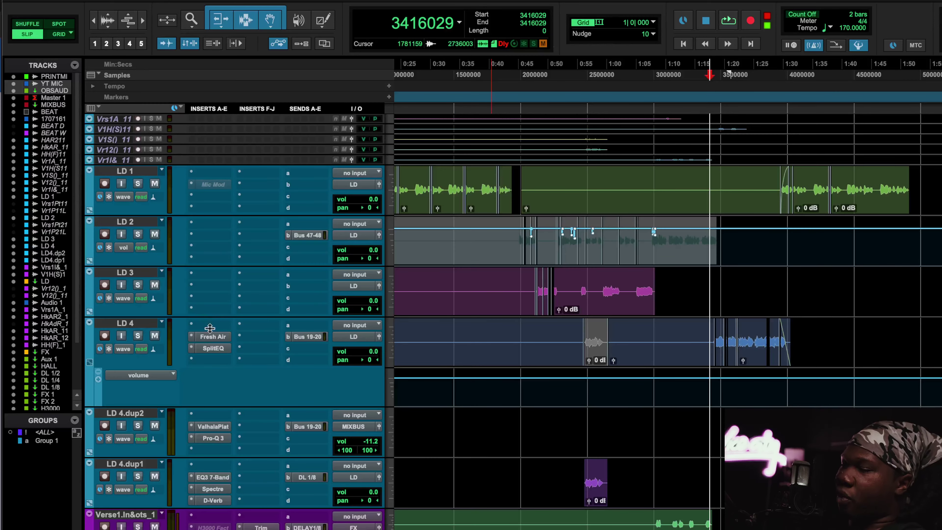
left_click(215, 348)
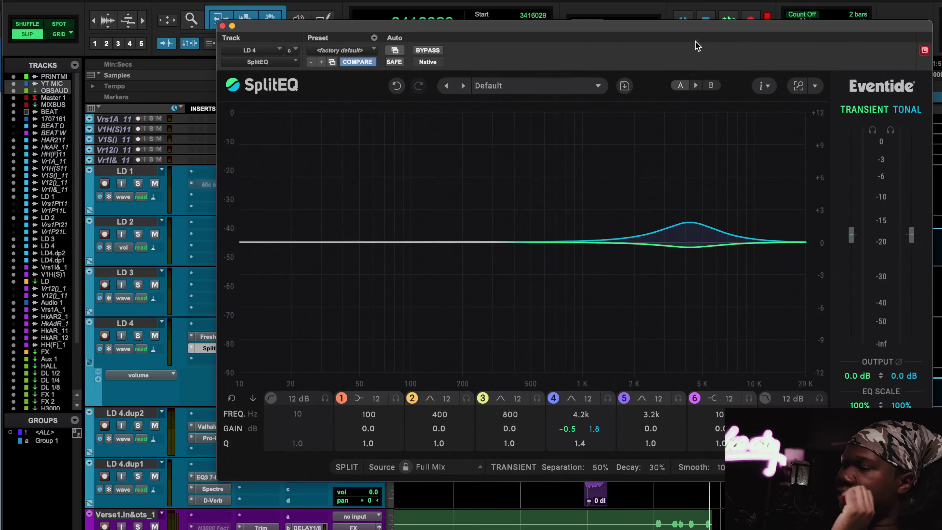
left_click_drag(710, 29, 634, 29)
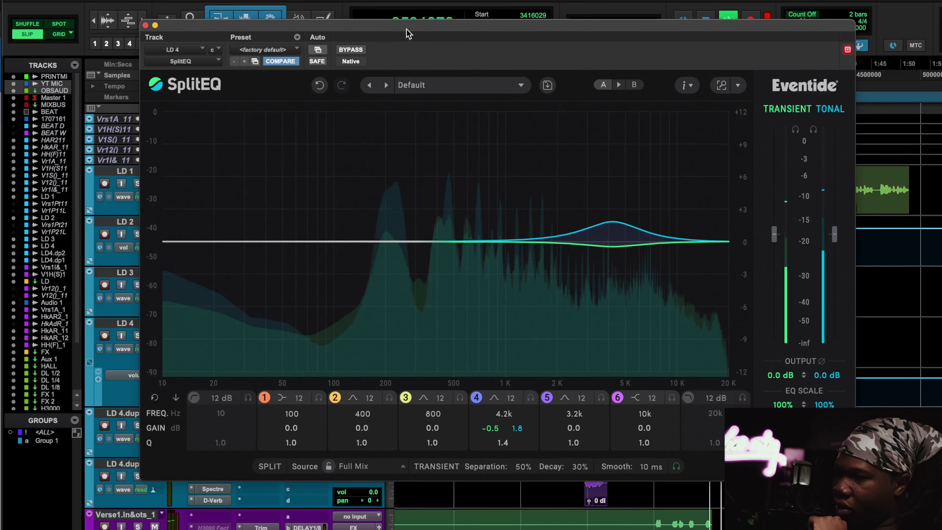
mouse_move(408, 34)
left_mouse_down()
mouse_move(422, 401)
mouse_move(405, 118)
mouse_move(418, 41)
left_mouse_up()
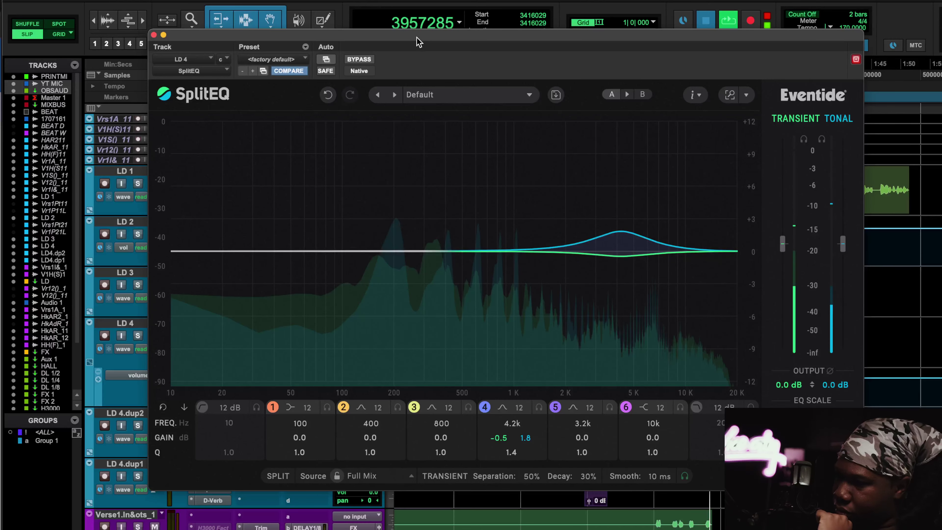
Replay the vocal section and bypass the LD 4 track's SplitEQ to hear the difference
key("space")
key("space")
left_click(358, 60)
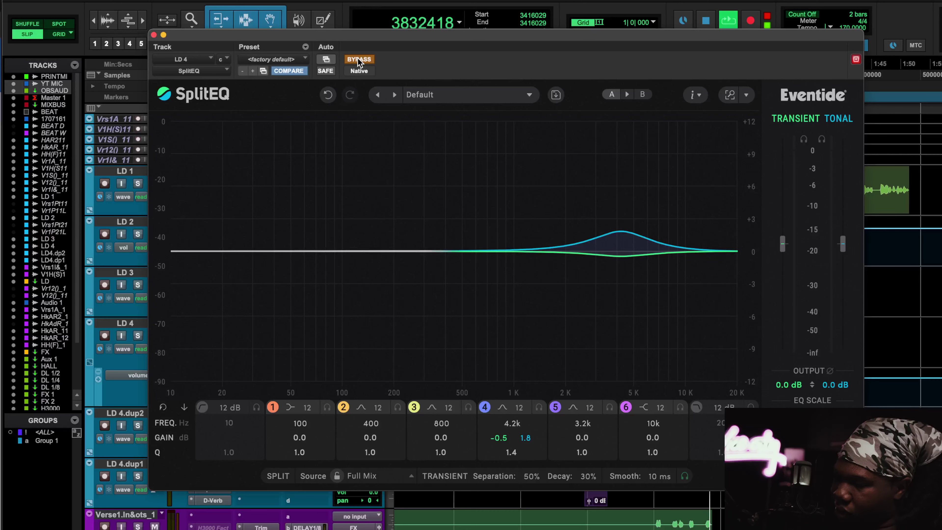
Replay the vocal section with LD 4's SplitEQ re-enabled and reduce band 4's tonal boost to 1.0 dB at 4 kHz
key("space")
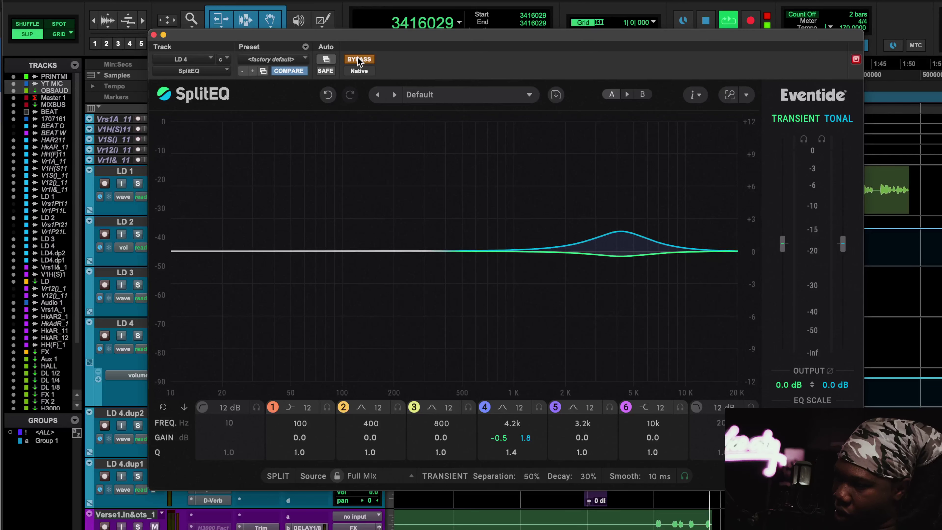
key("space")
left_click(357, 59)
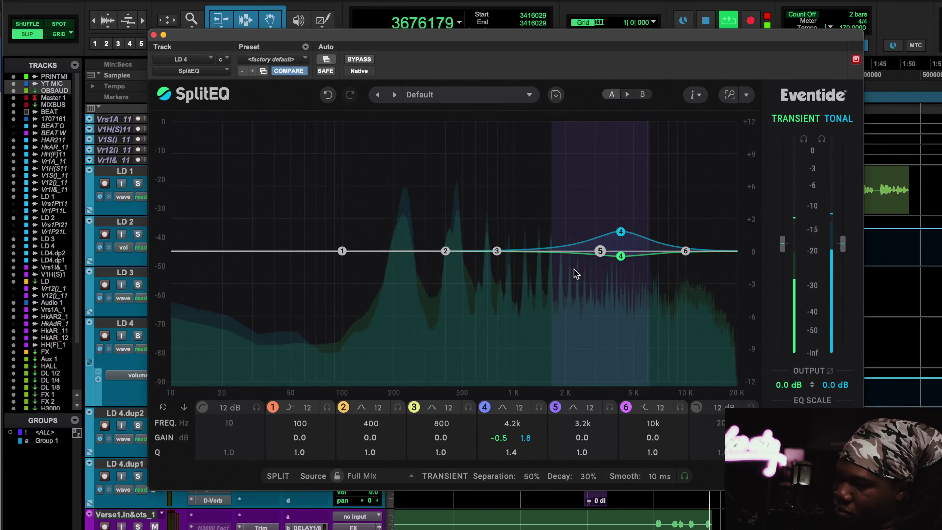
left_click_drag(623, 235, 623, 248)
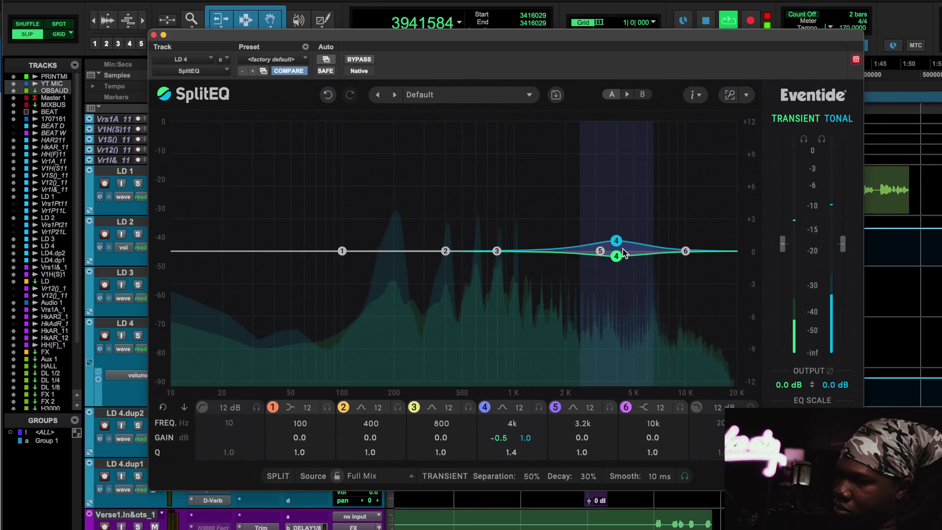
key("space")
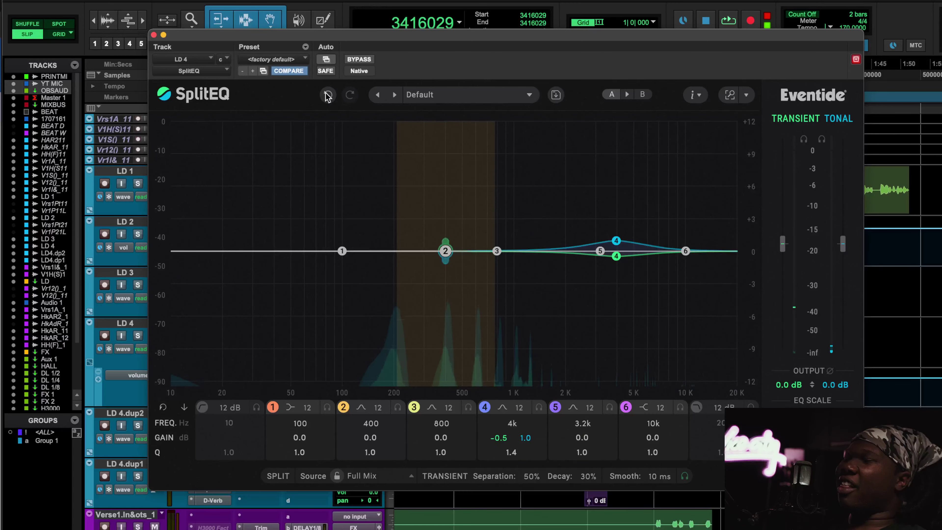
left_click(154, 35)
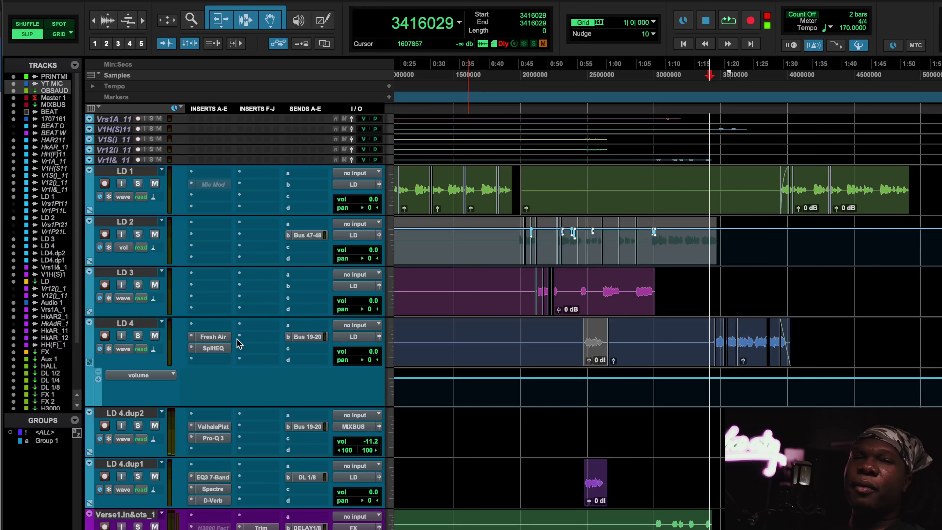
Review the Fresh Air and SplitEQ inserts on the LD 4 track and close their windows
left_click(217, 336)
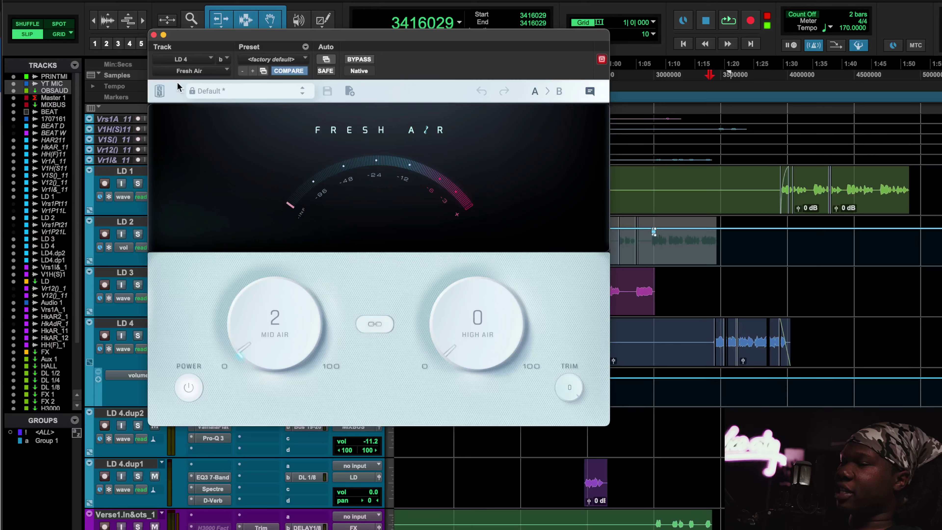
left_click(154, 35)
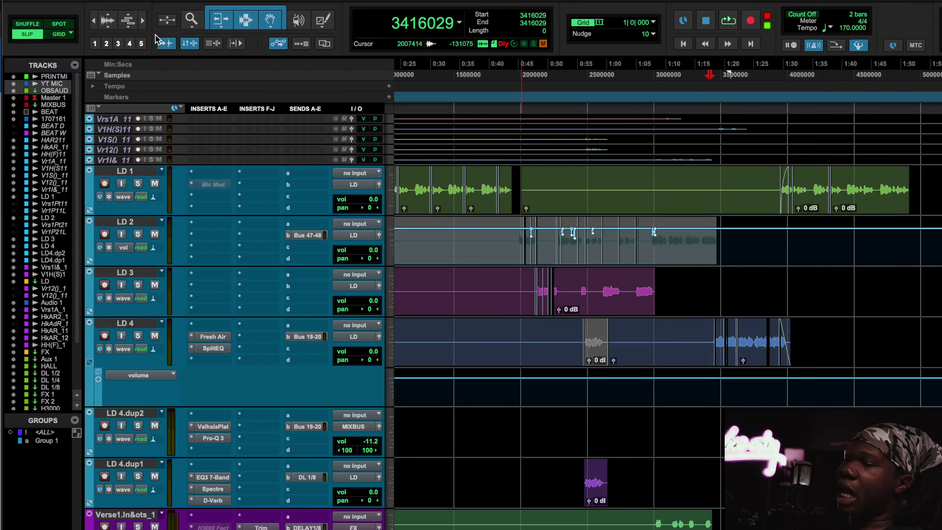
left_click(225, 355)
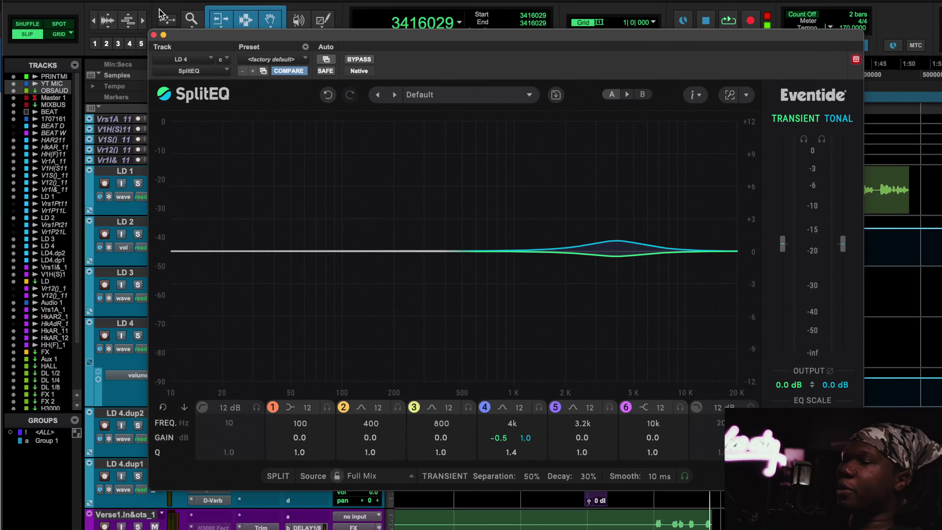
left_click(154, 35)
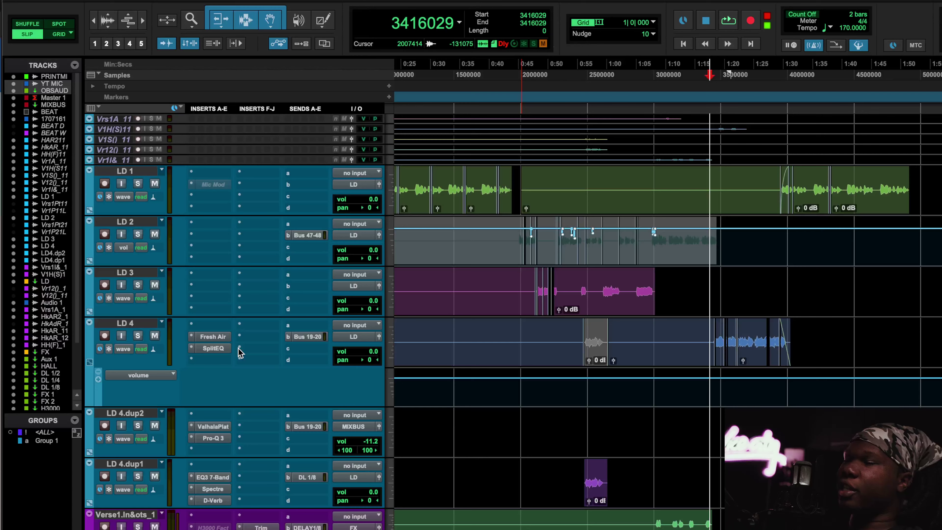
left_click(219, 343)
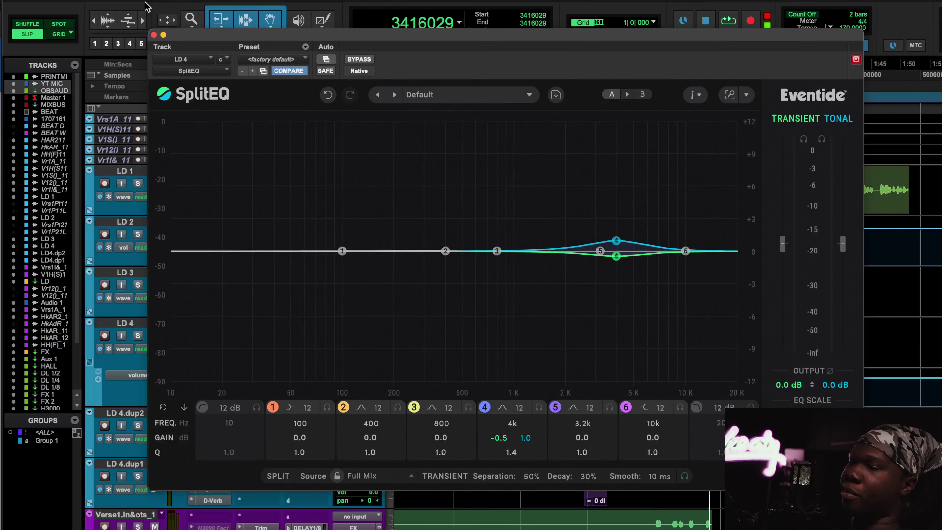
left_click(154, 34)
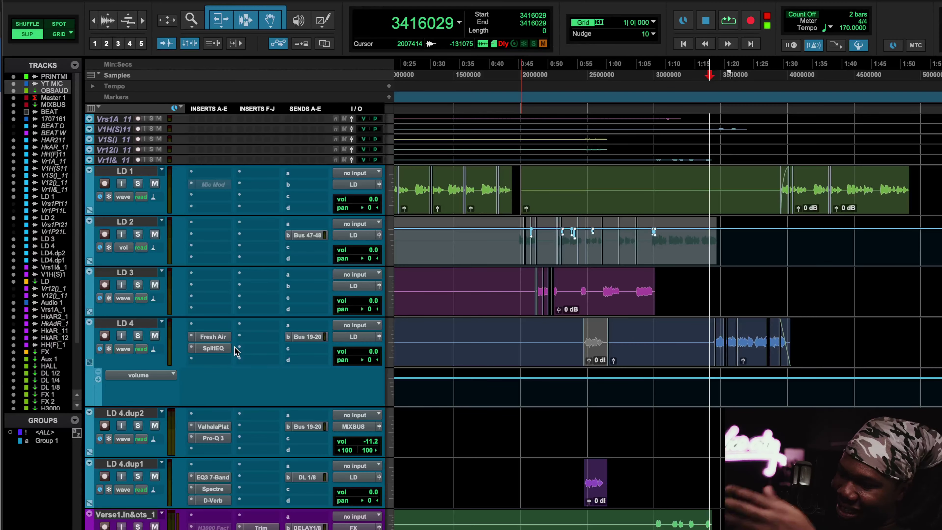
Open the SplitEQ on the MIXBUS track, start playback, and move its window down to uncover the timeline
scroll(244, 355, "down", 5)
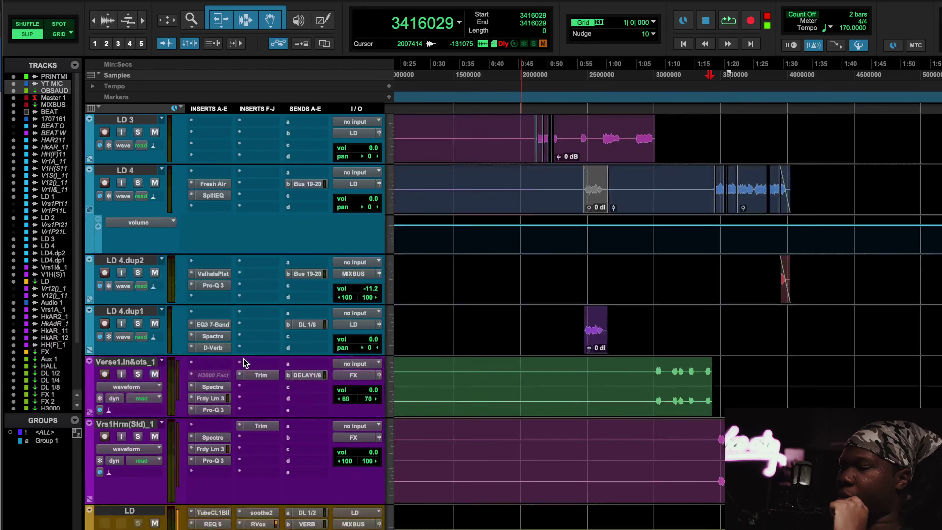
scroll(244, 358, "up", 15)
scroll(243, 362, "up", 2)
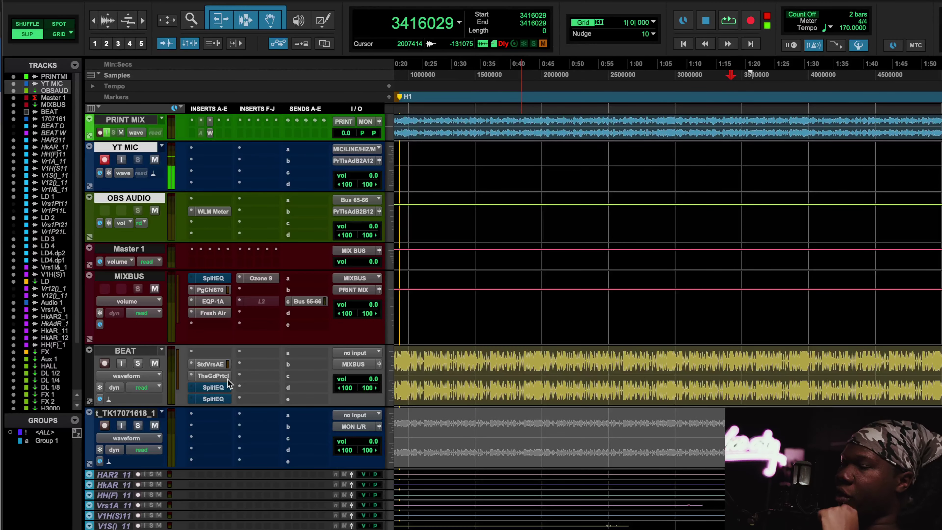
left_click(212, 279)
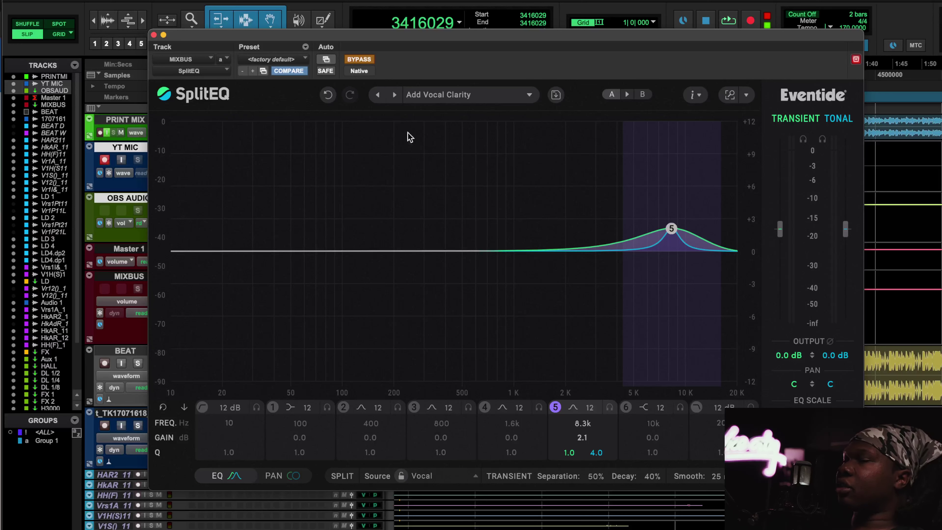
key("space")
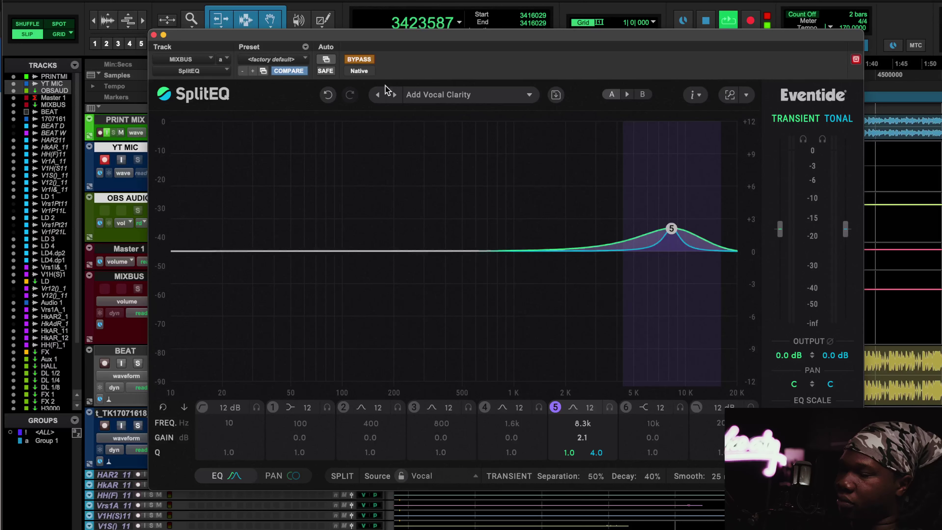
left_click_drag(231, 37, 249, 311)
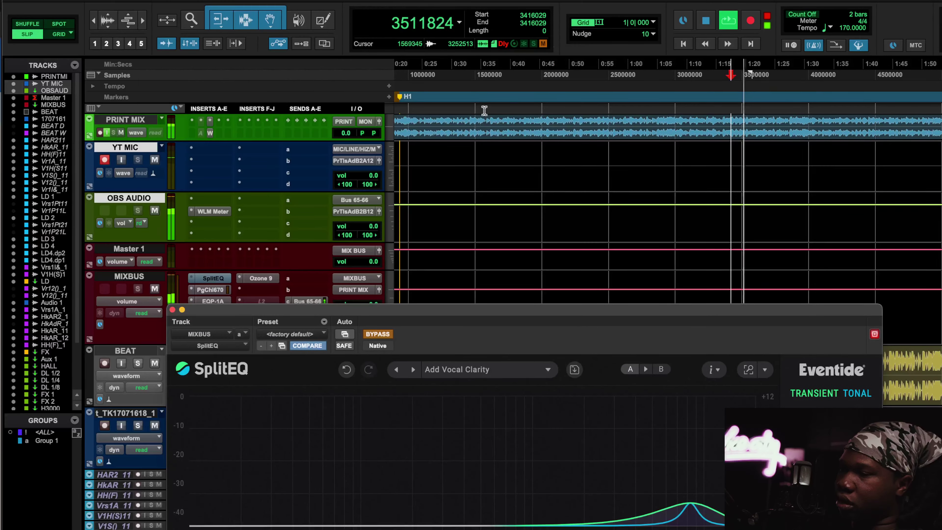
Close the plug-in window and restart playback from about 0:45, where the LD 2 vocal comes in
left_click(446, 67)
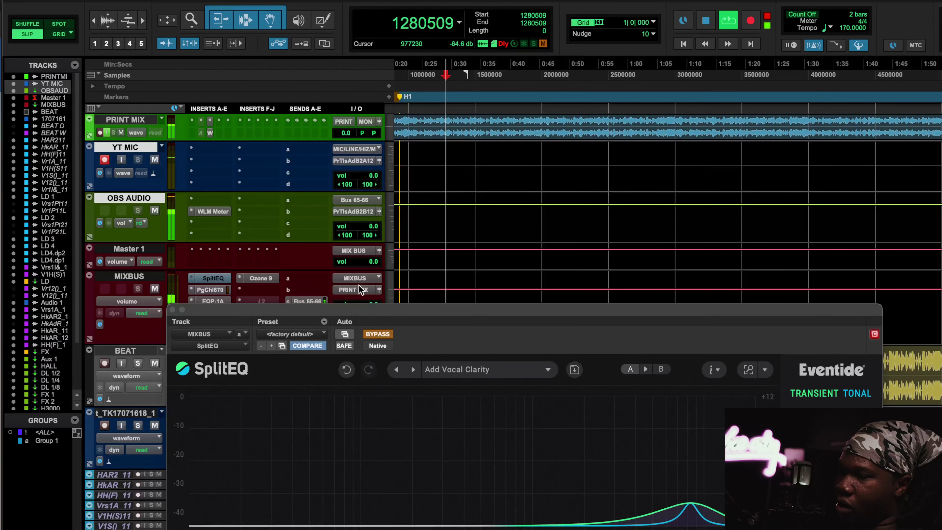
left_click(173, 310)
scroll(621, 245, "down", 6)
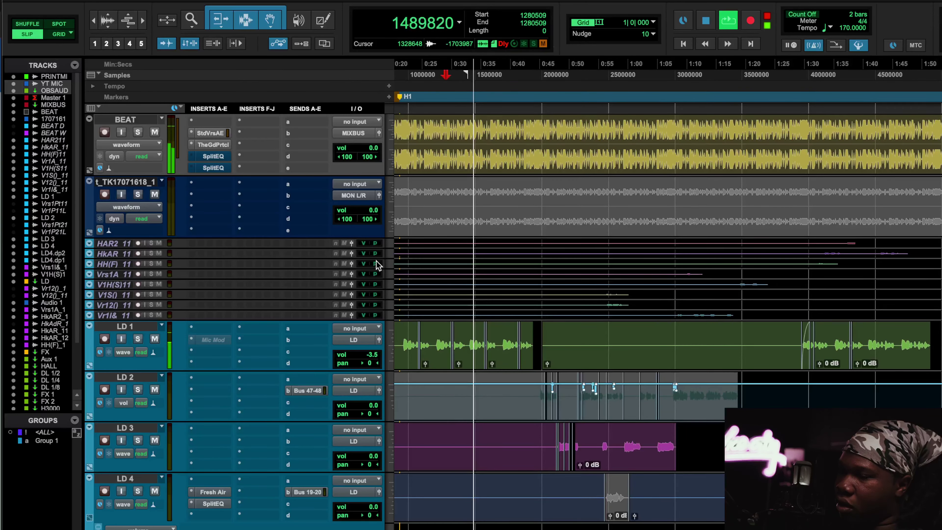
left_click(545, 66)
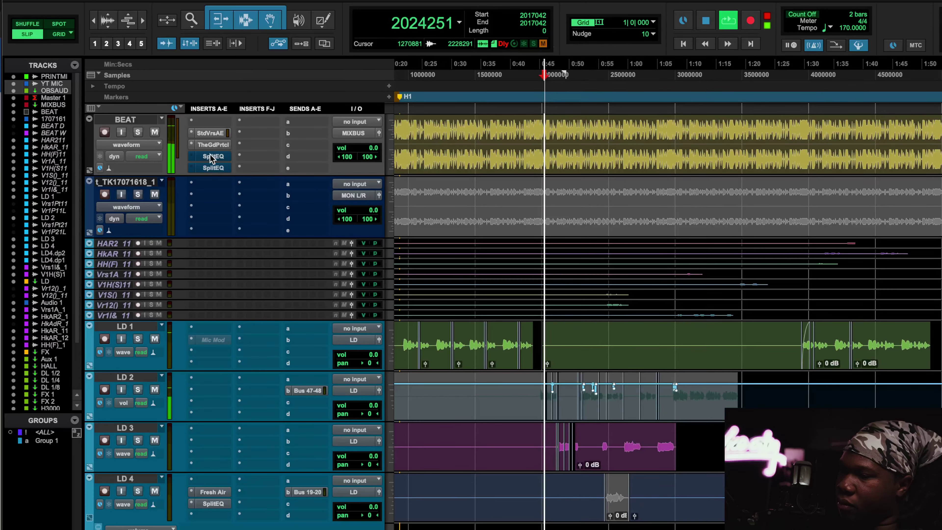
Reopen the MIXBUS SplitEQ and compare the mix with and without its Add Vocal Clarity preset, leaving it enabled
scroll(237, 171, "up", 6)
left_click(213, 250)
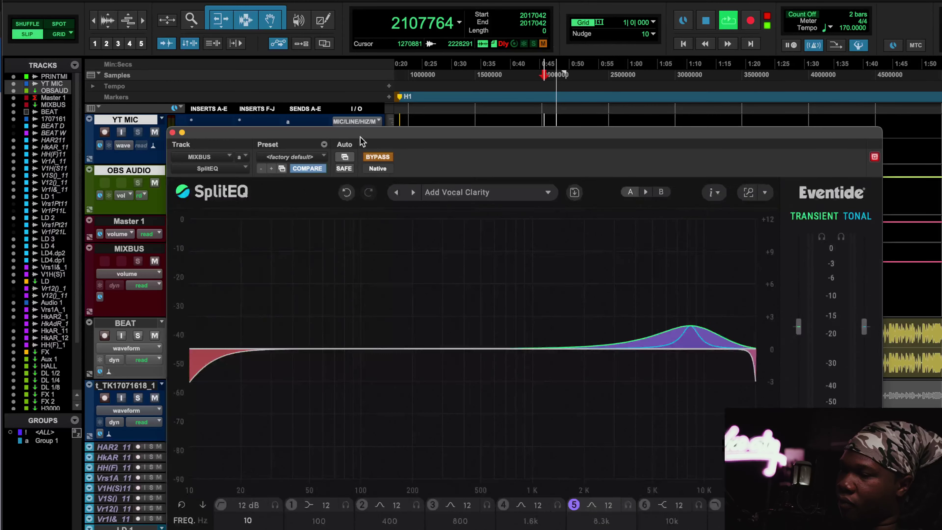
left_click_drag(385, 68, 368, 43)
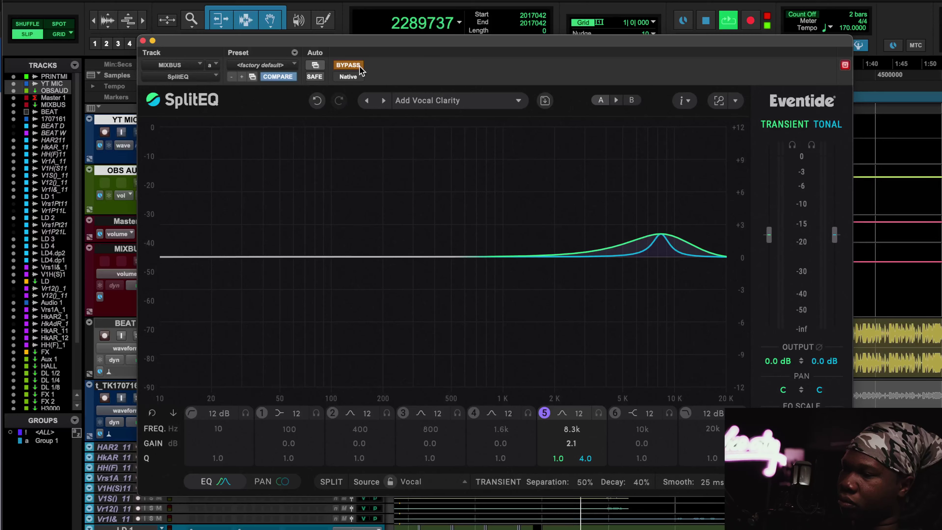
left_click(348, 65)
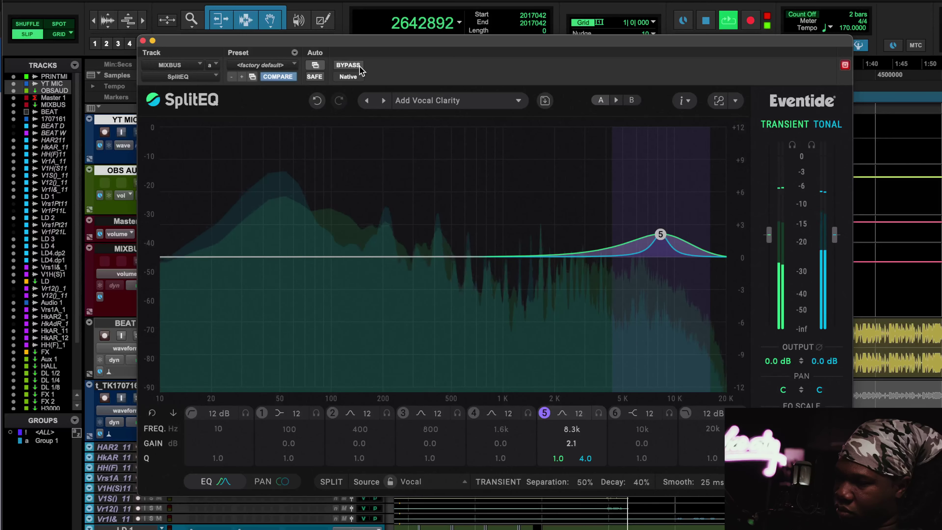
left_click(359, 67)
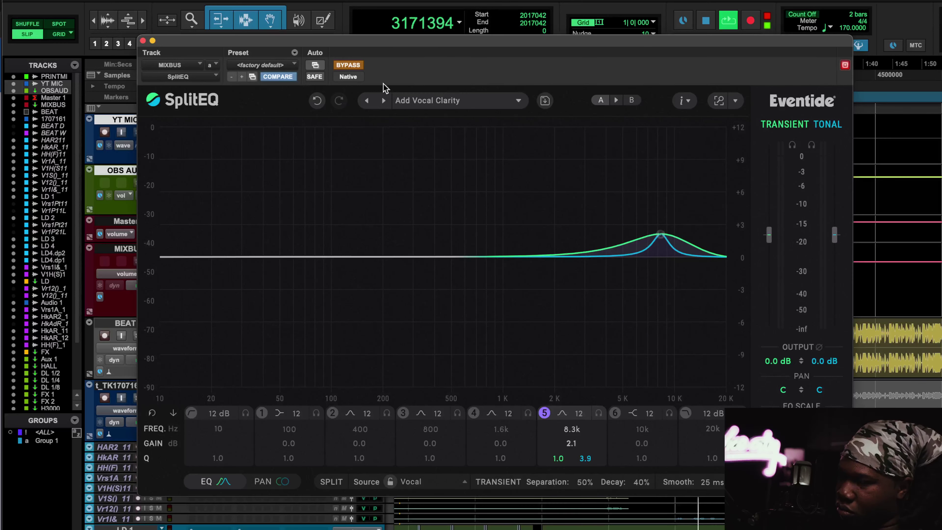
left_click(354, 66)
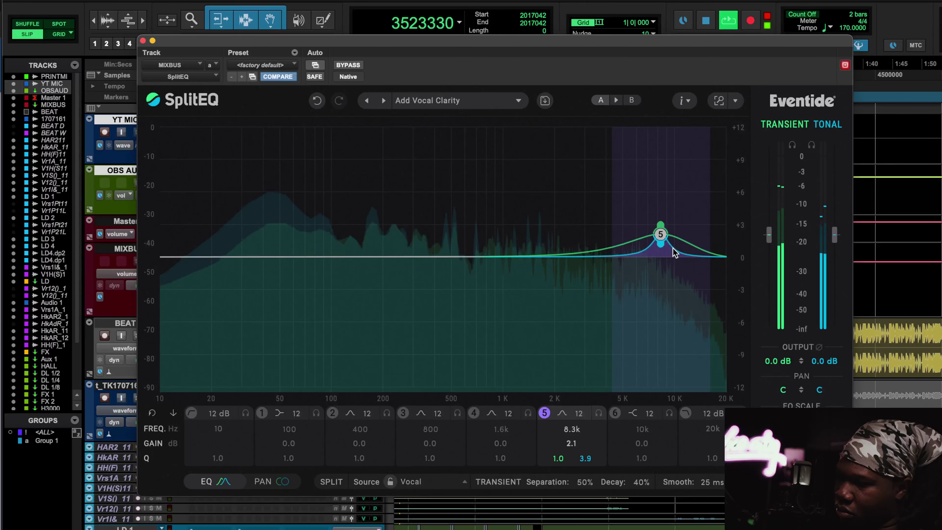
Move band 5 of the MIXBUS SplitEQ to 10.4 kHz with 0.5 dB gain and check it against bypass
left_click_drag(660, 233, 738, 307)
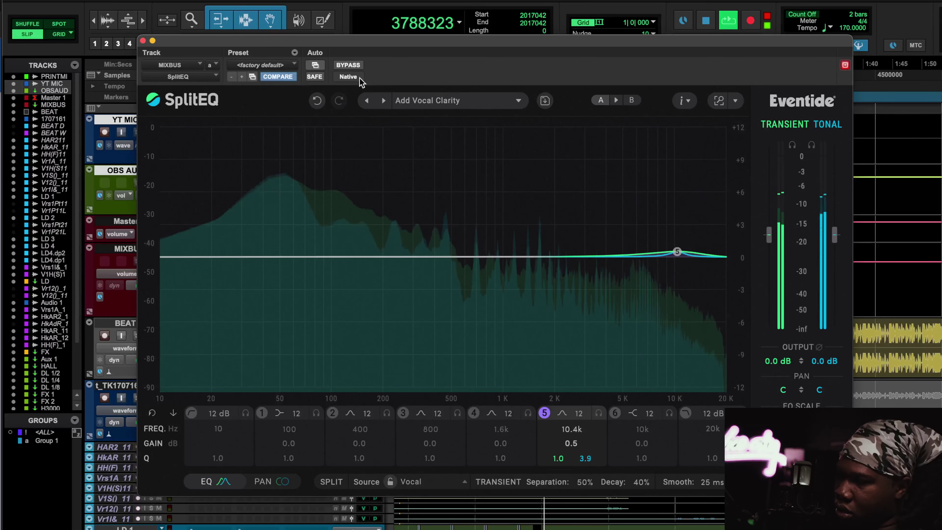
left_click(347, 66)
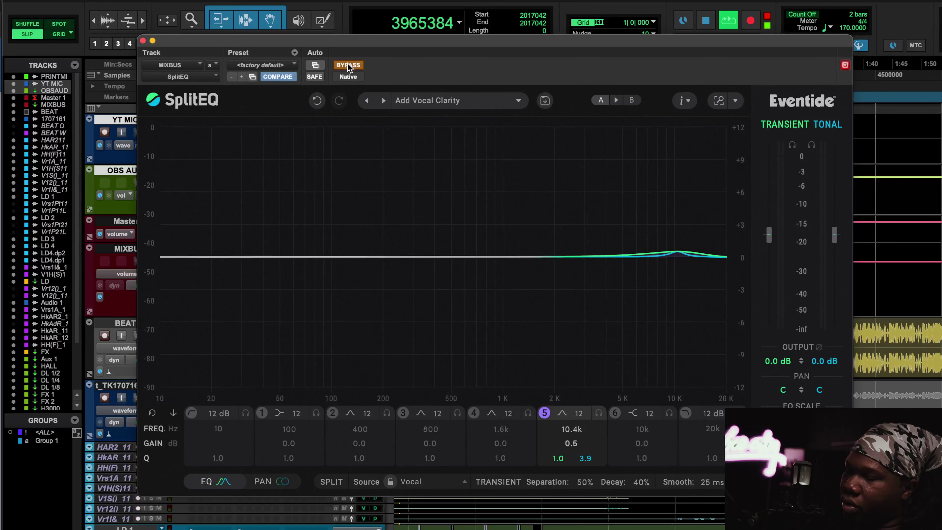
left_click(347, 66)
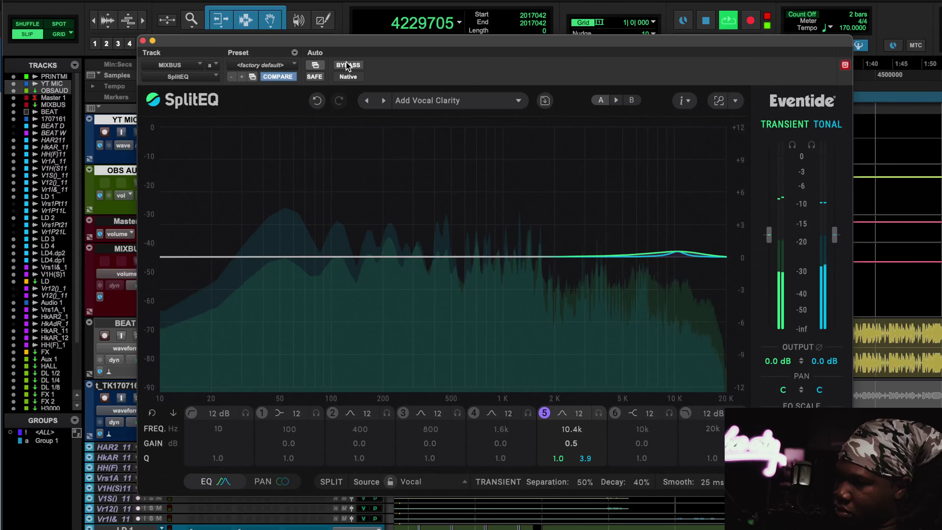
Repeat the bypass comparison of the subtler high-end boost, stop playback, and close the MIXBUS SplitEQ
left_click(347, 66)
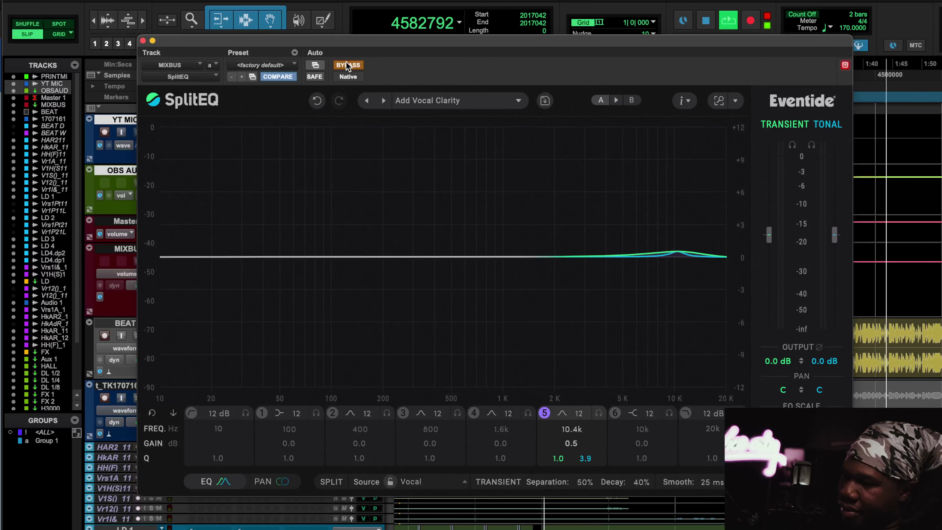
left_click(347, 66)
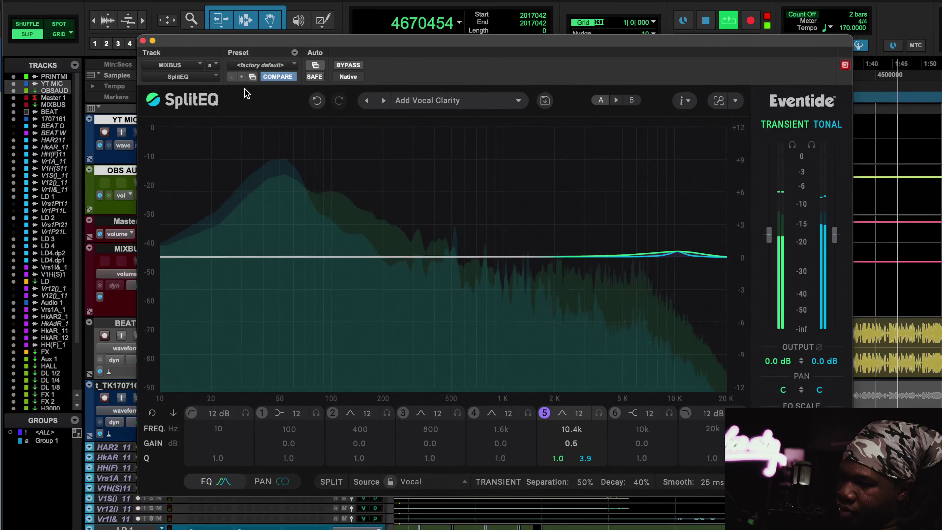
key("space")
left_click(144, 41)
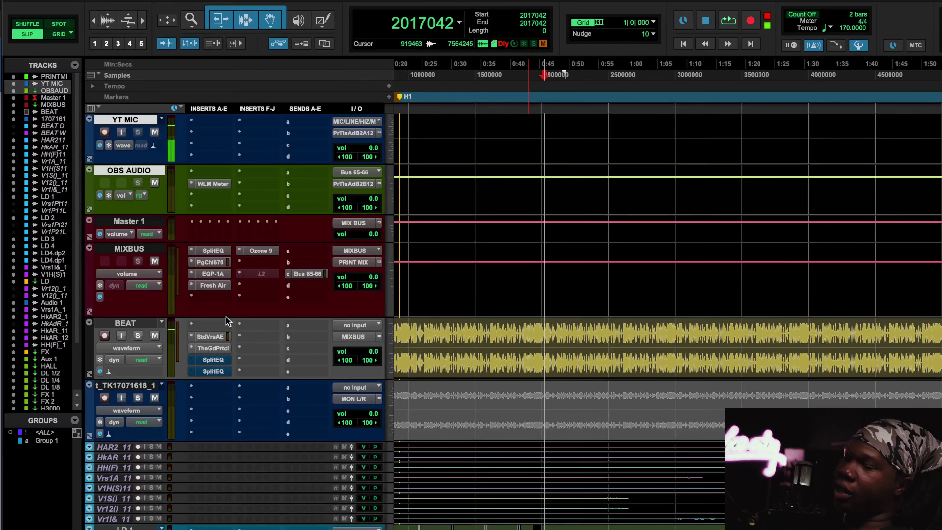
Reopen the MIXBUS SplitEQ, browse its Repair, Modified Split Defaults and Widen preset categories, and close the plug-in without loading one
left_click(218, 249)
left_click(418, 102)
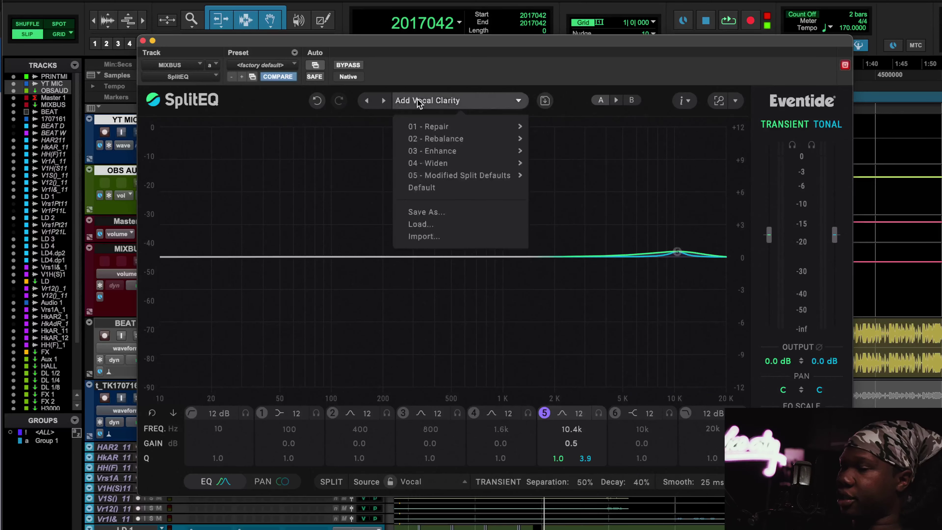
mouse_move(469, 125)
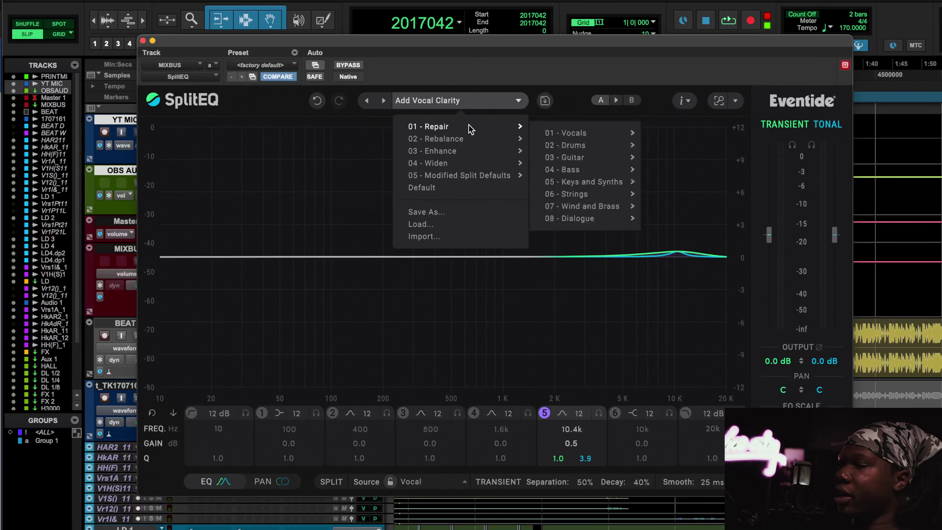
mouse_move(576, 149)
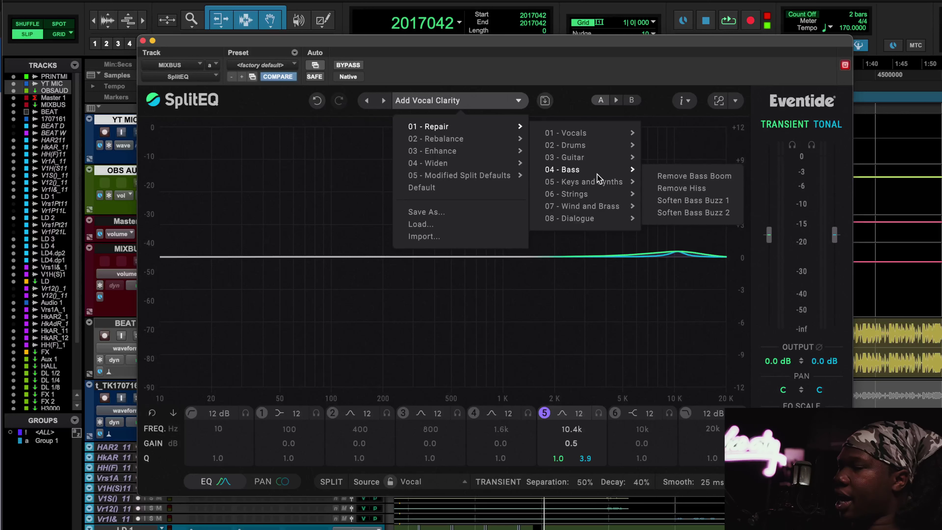
mouse_move(471, 168)
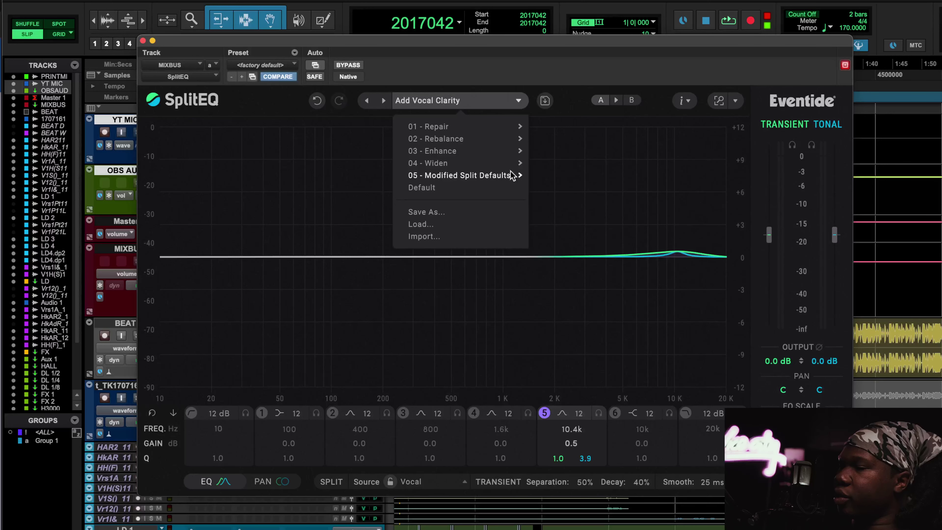
mouse_move(515, 164)
mouse_move(587, 173)
mouse_move(592, 184)
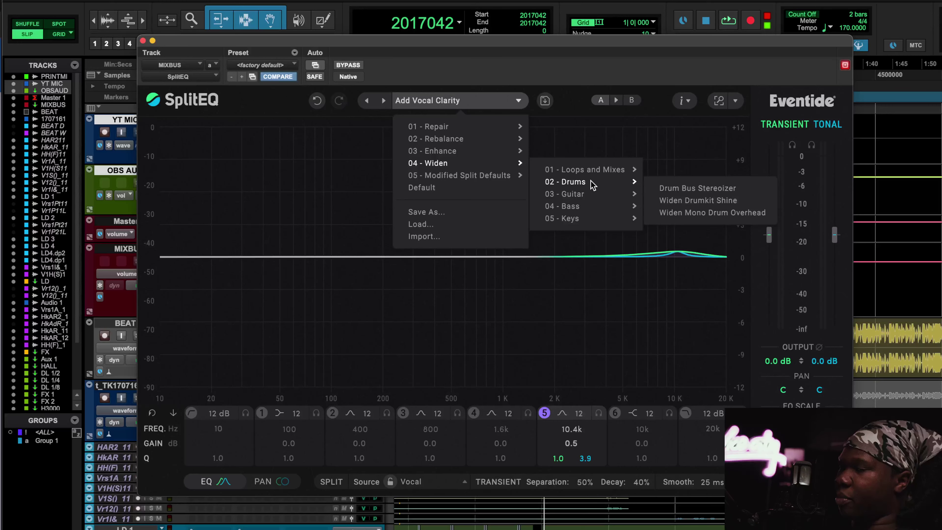
left_click(152, 42)
Search for "split" and insert SplitEQ (mono) on LD 3's second insert slot, then close its plug-in window
scroll(223, 248, "down", 10)
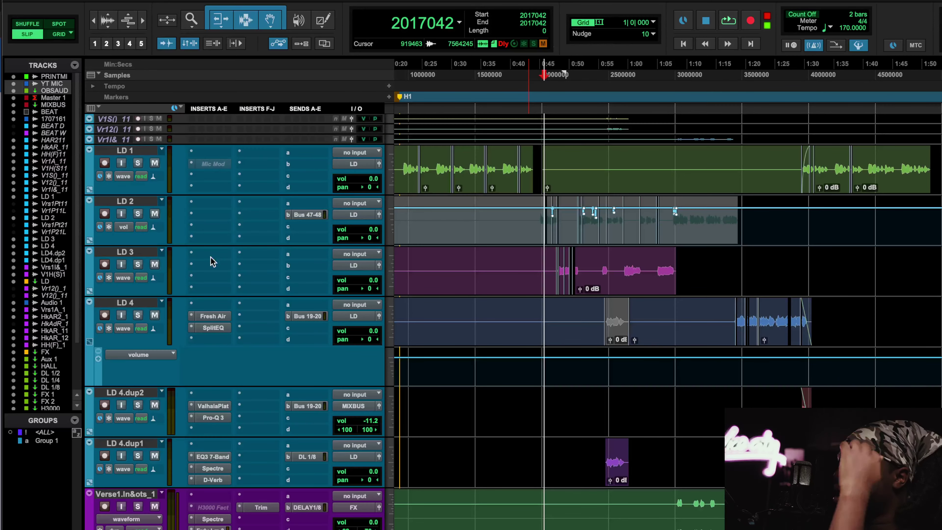
left_click(210, 264)
mouse_move(210, 266)
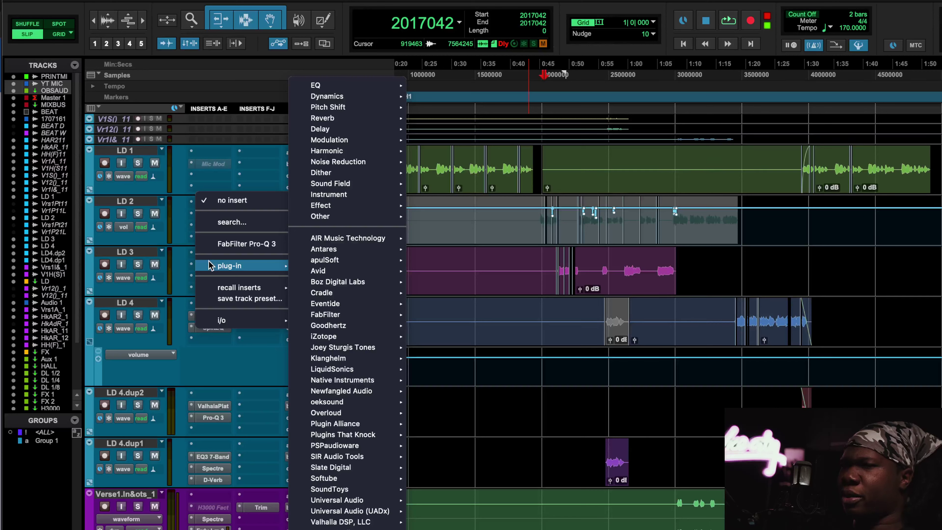
left_click(252, 221)
type("split")
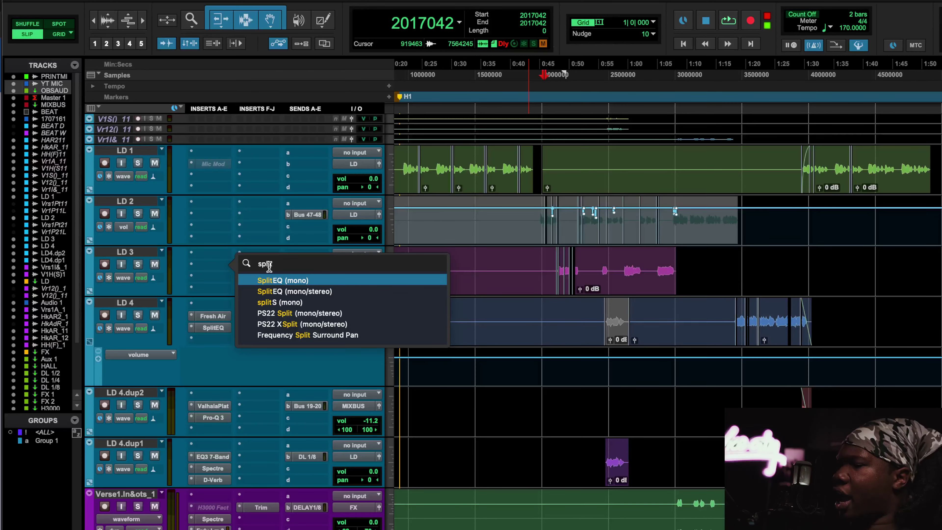
left_click(283, 281)
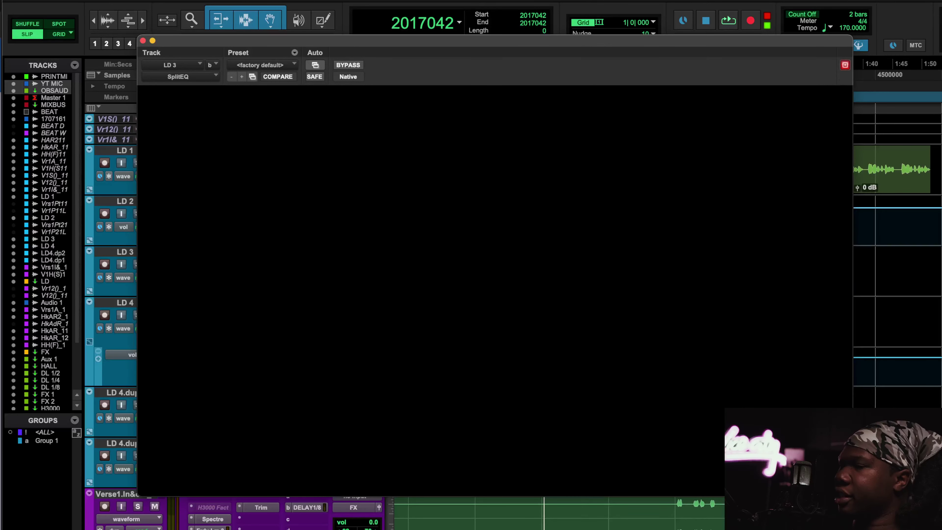
left_click(143, 41)
left_click(225, 269)
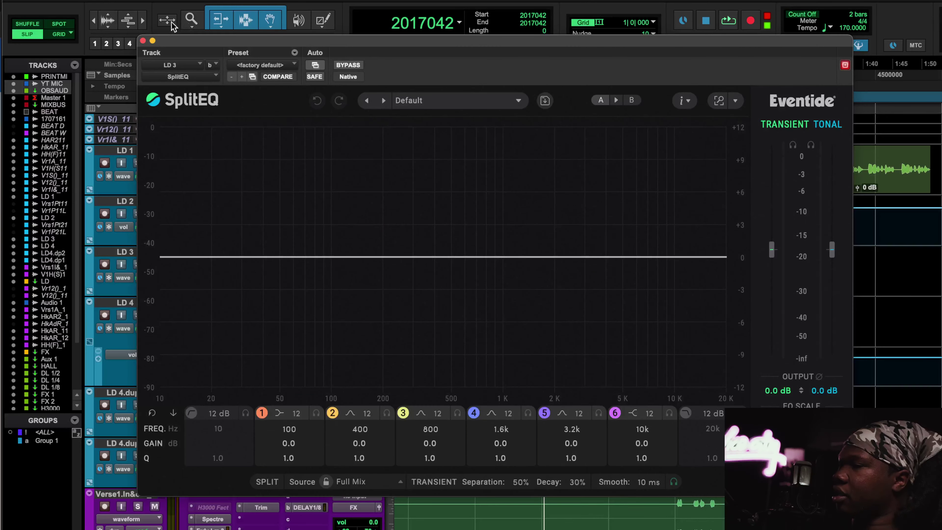
left_click_drag(142, 36, 142, 36)
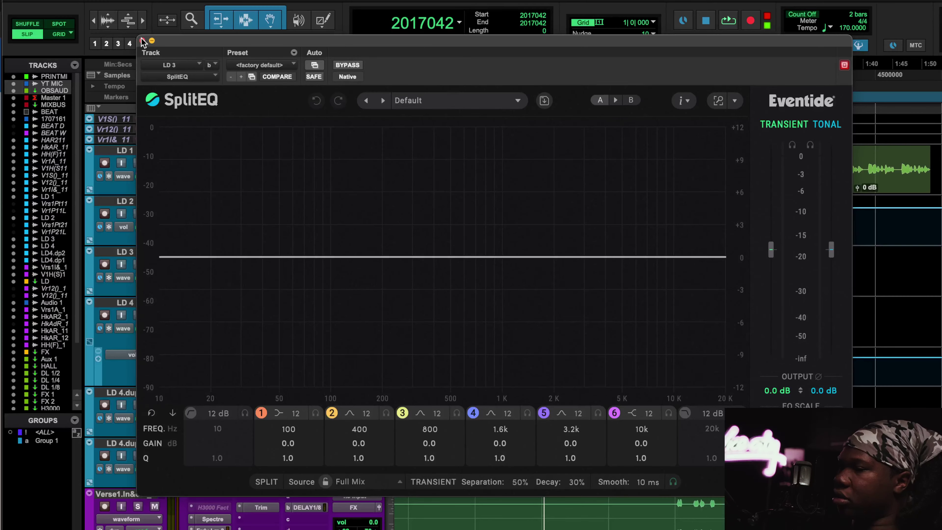
left_click(143, 41)
Select the timeline range from sample 2619861 to 2749029 around the LD 3 phrase, loop its playback, and open the LD 3 SplitEQ
scroll(506, 184, "right", 3)
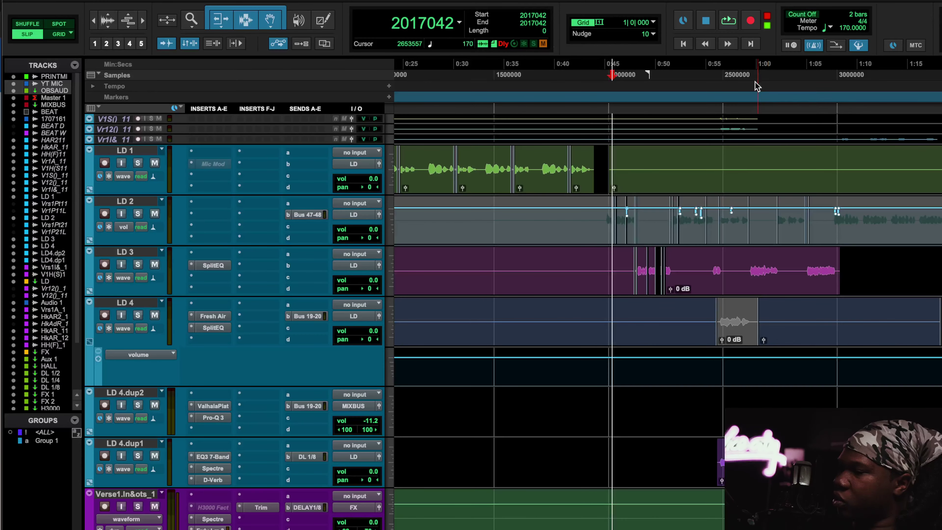
left_click(749, 66)
left_click_drag(749, 68, 780, 73)
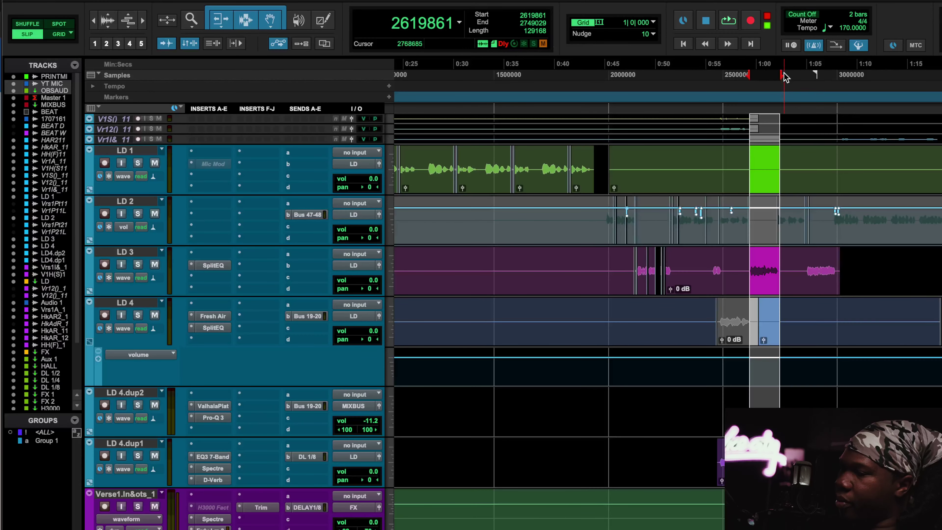
key("space")
left_click(213, 265)
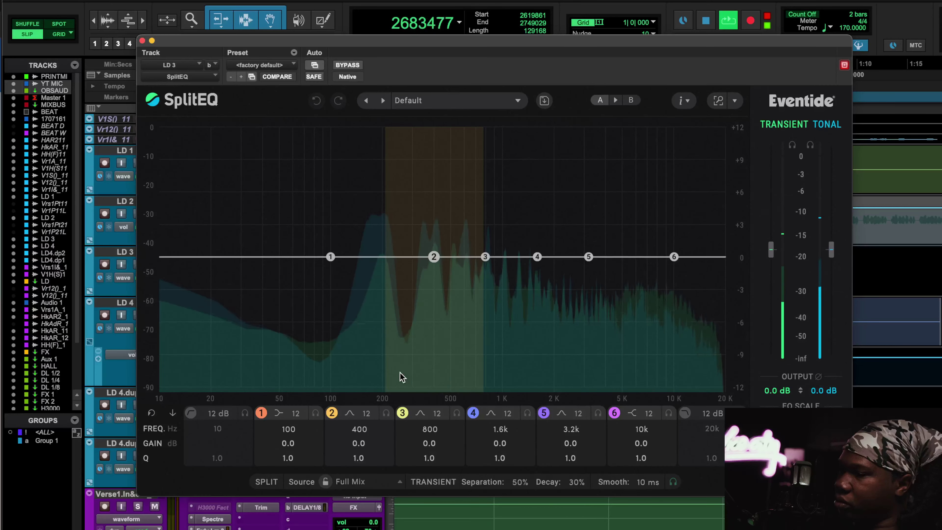
left_click(457, 413)
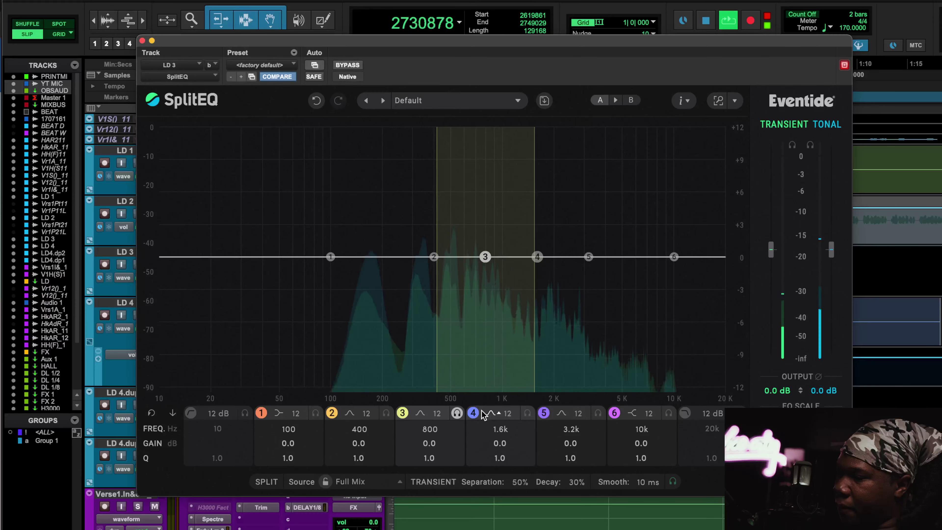
left_click(457, 397)
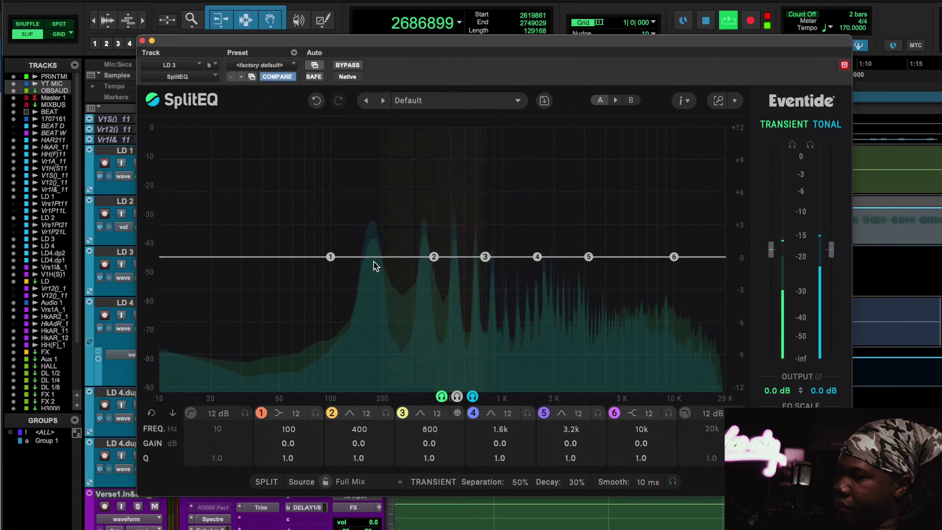
left_click(286, 69)
left_click(287, 69)
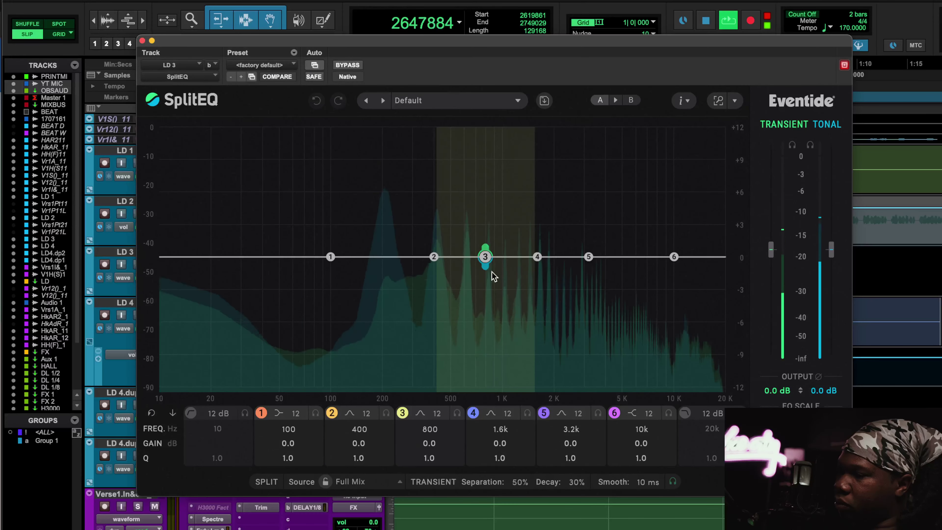
Solo band 3 of the LD 3 SplitEQ, sweep it from 4.4 kHz down to 516 Hz while listening, and stop playback
mouse_move(458, 414)
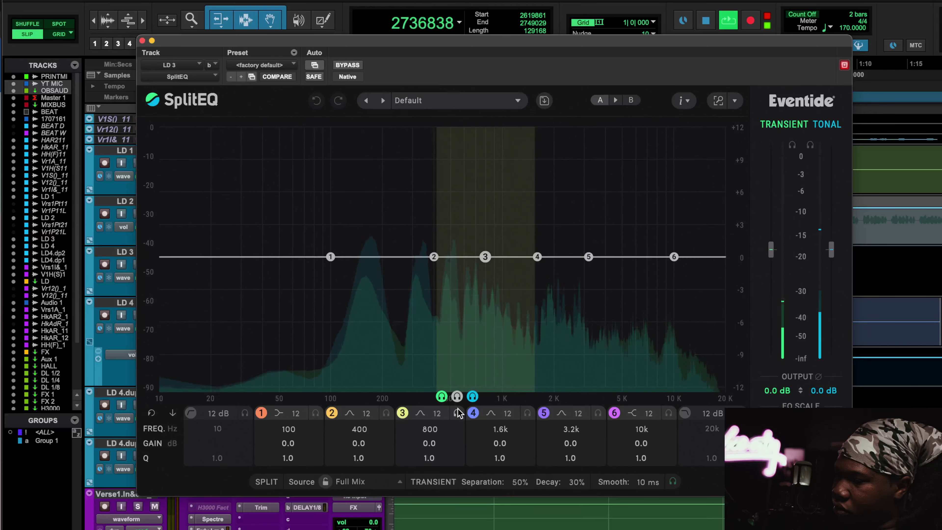
left_click(457, 396)
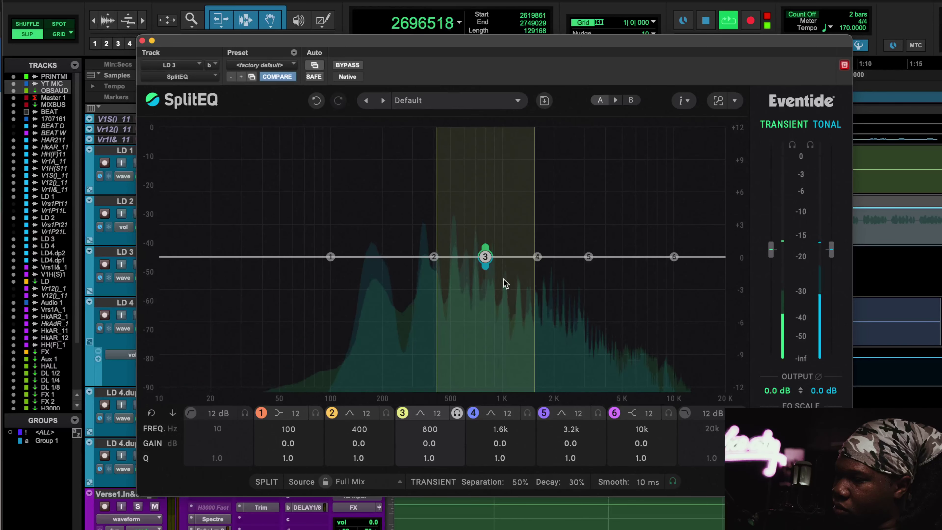
left_click_drag(486, 223, 614, 223)
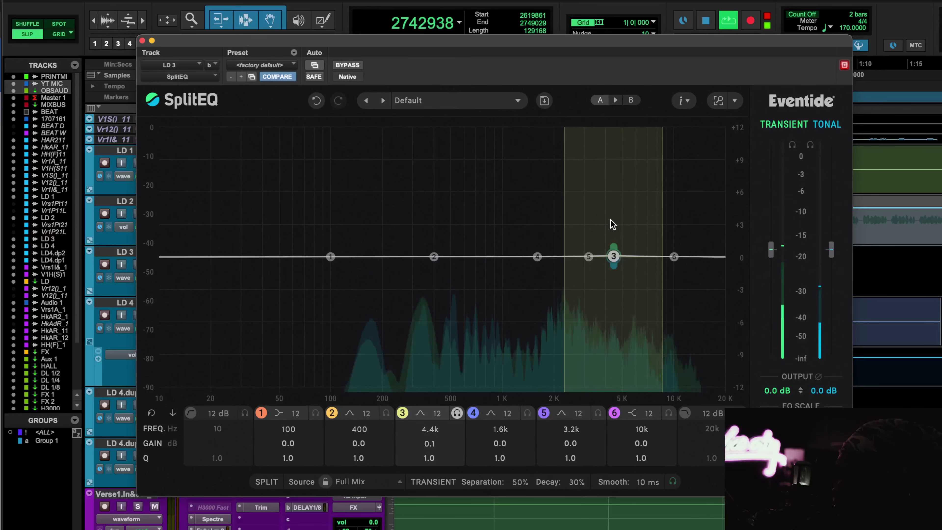
scroll(436, 431, "down", 8)
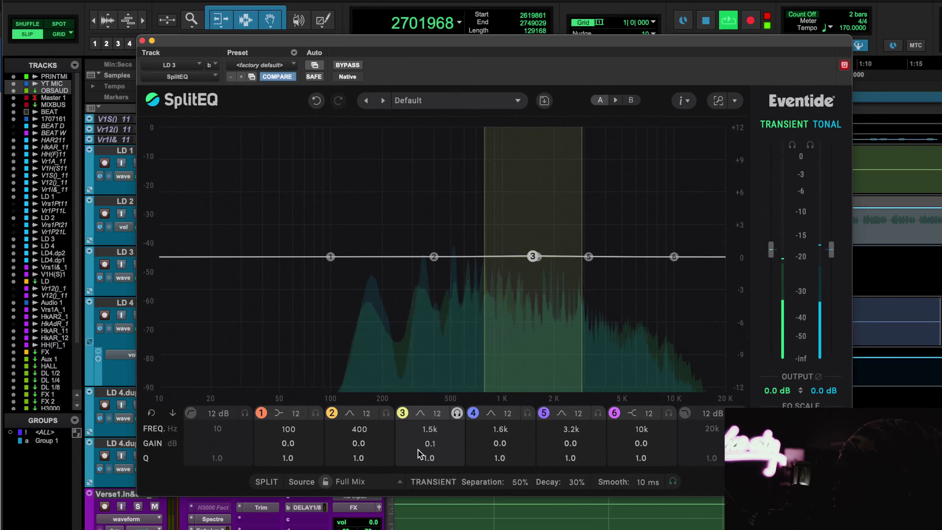
scroll(434, 430, "down", 8)
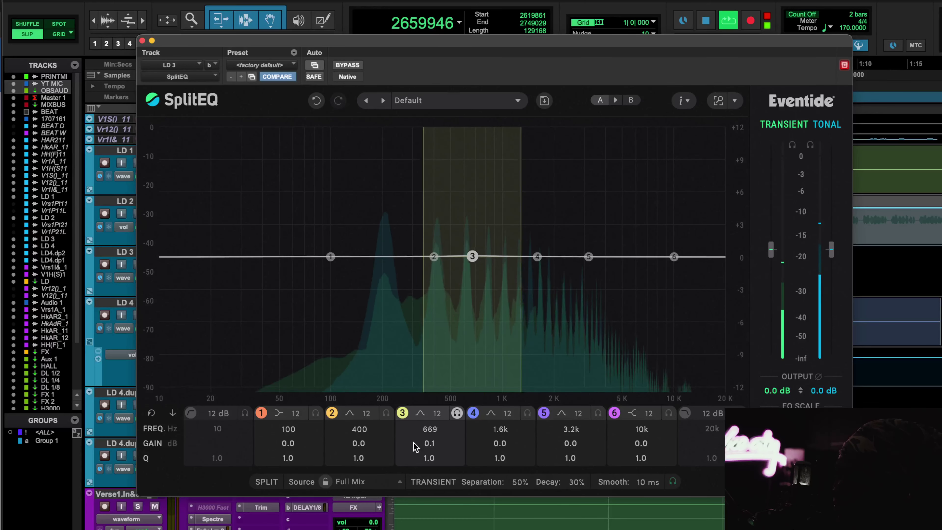
key("space")
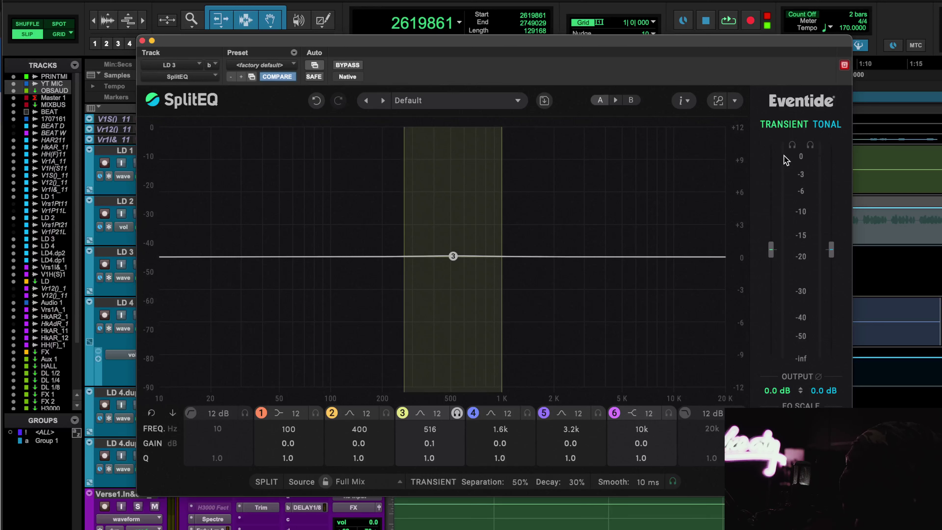
Audition only the transient content through soloed band 3, sweeping it to 1.3 kHz, and stop playback
left_click(791, 145)
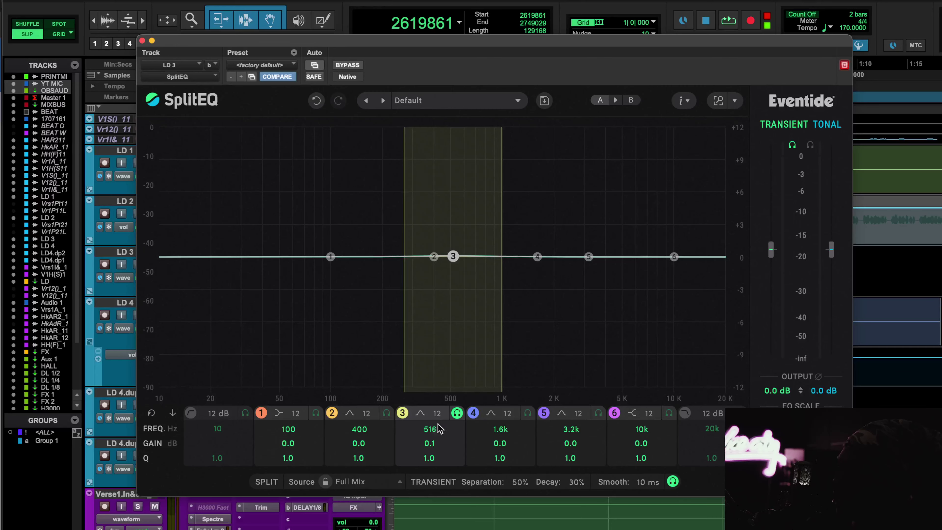
mouse_move(438, 428)
left_mouse_down()
mouse_move(465, 392)
mouse_move(443, 415)
left_mouse_up()
key("space")
key("space")
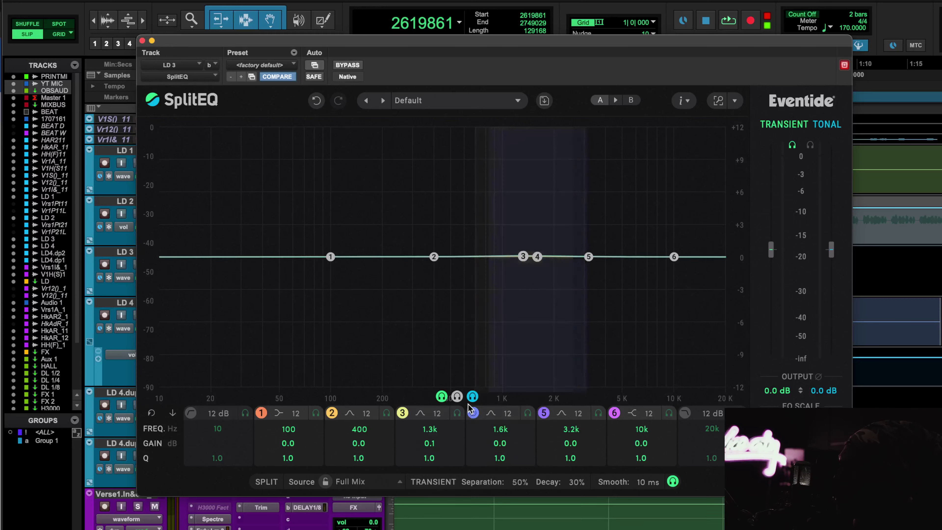
Audition only the tonal content through soloed band 3, sweeping it to 310 Hz, stop playback, and restore the factory default
left_click(472, 396)
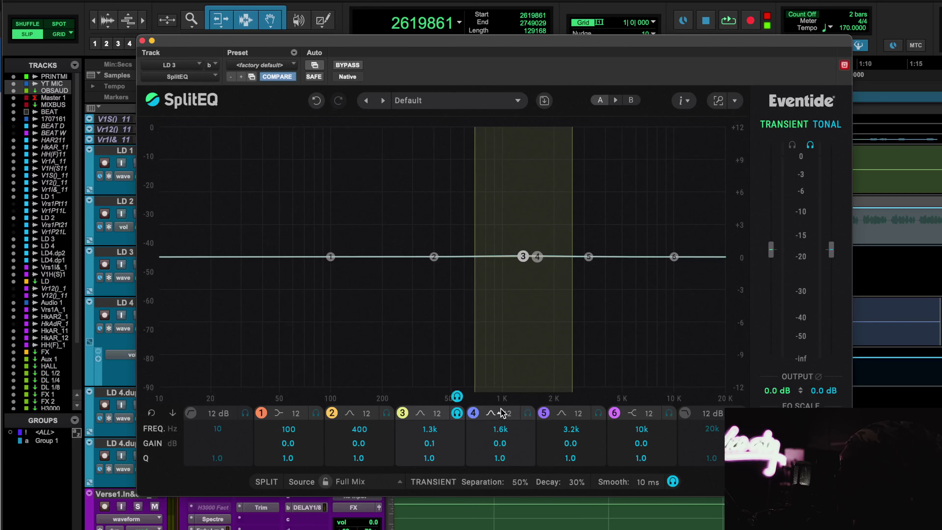
key("space")
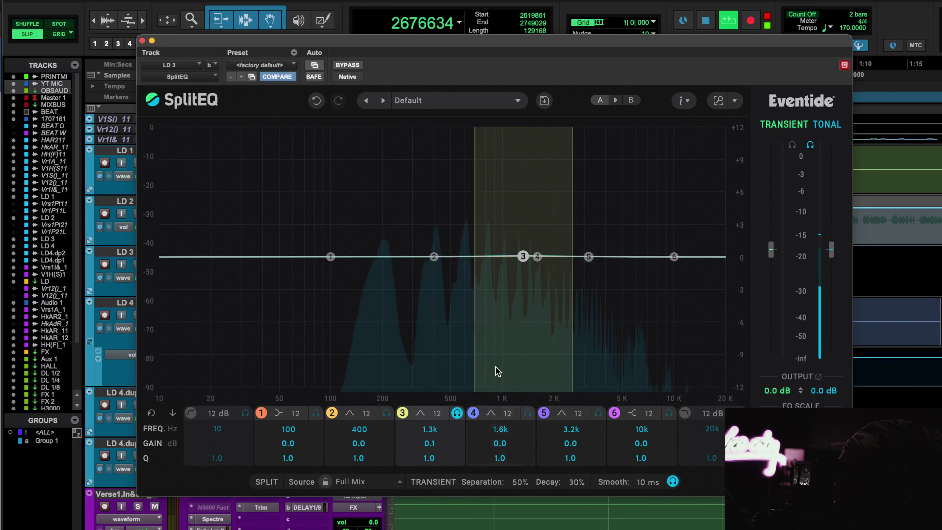
left_click_drag(434, 425, 419, 453)
key("space")
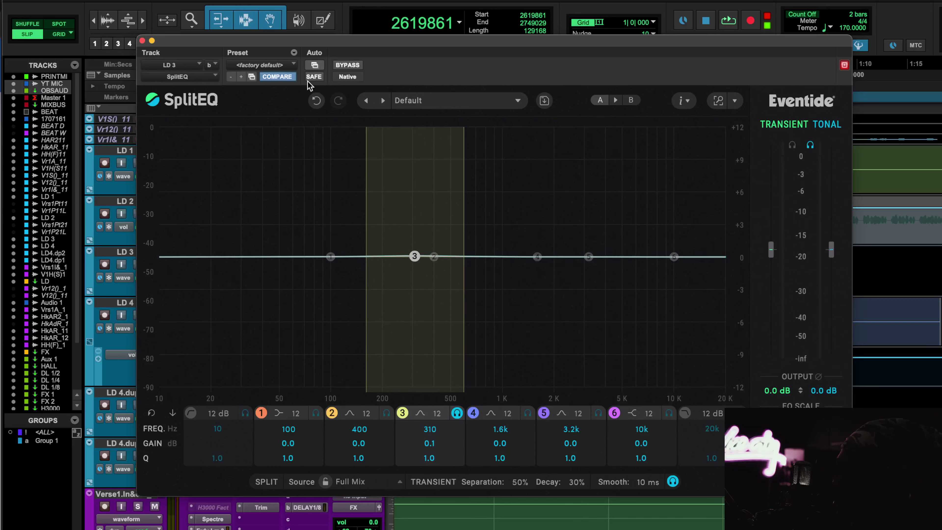
left_click(279, 65)
left_click(274, 69)
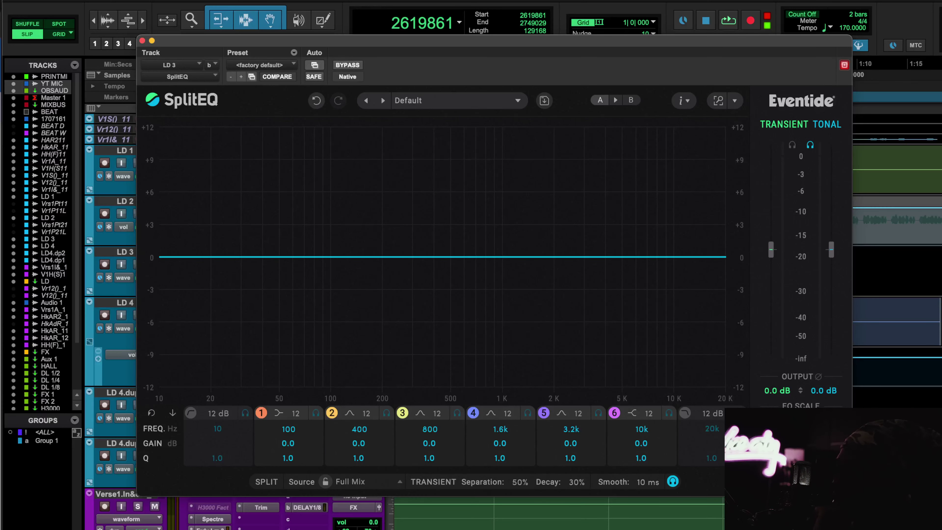
Open the analyzer's source choices in the LD 3 SplitEQ and set its split source to Vocal
left_click(827, 481)
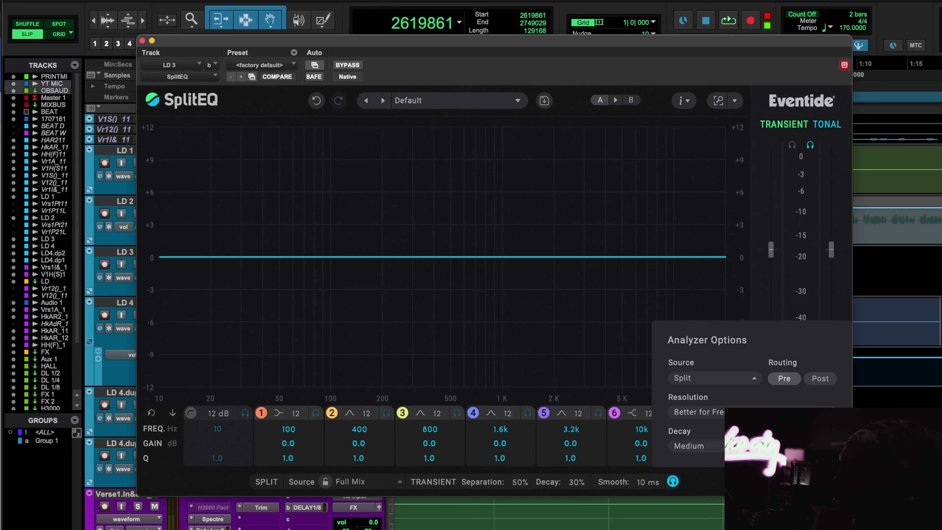
left_click(729, 378)
left_click(720, 342)
left_click(397, 485)
left_click(374, 446)
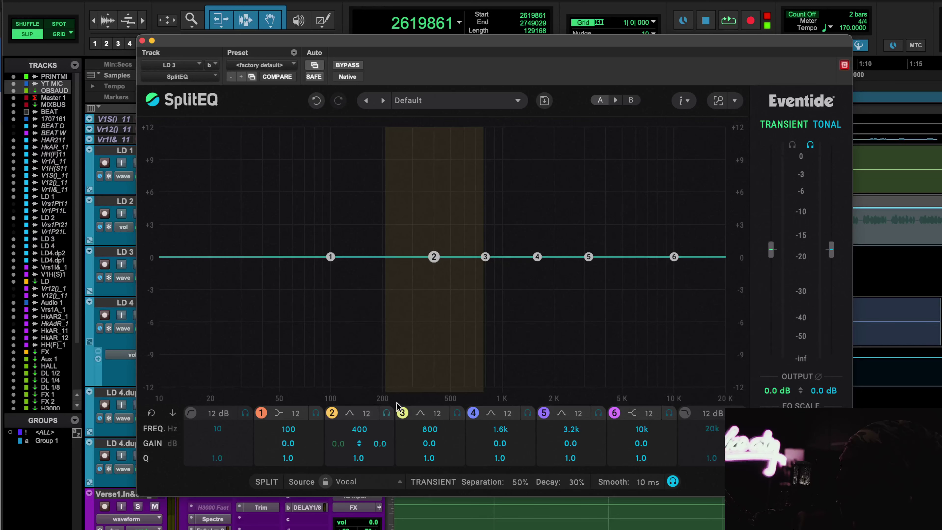
Restore the LD 3 SplitEQ's factory default and open the choices for its split source
left_click(276, 63)
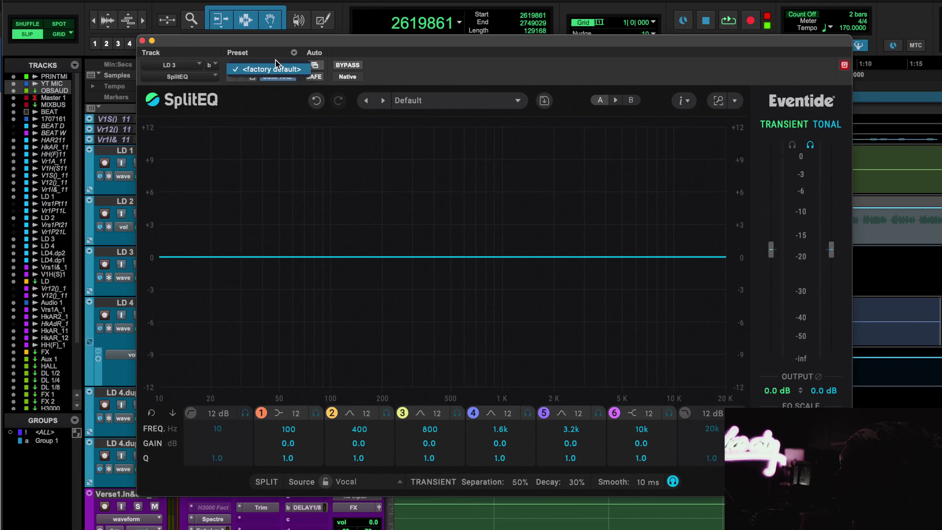
left_click(374, 481)
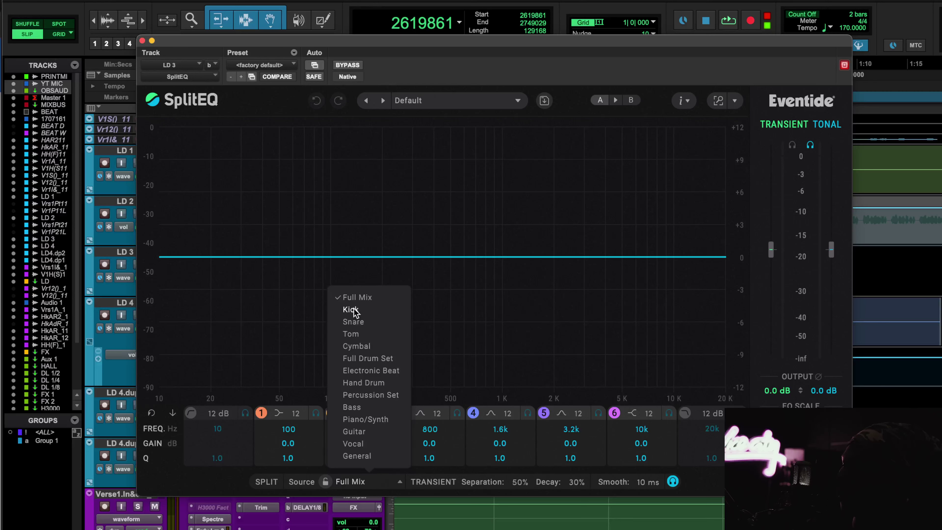